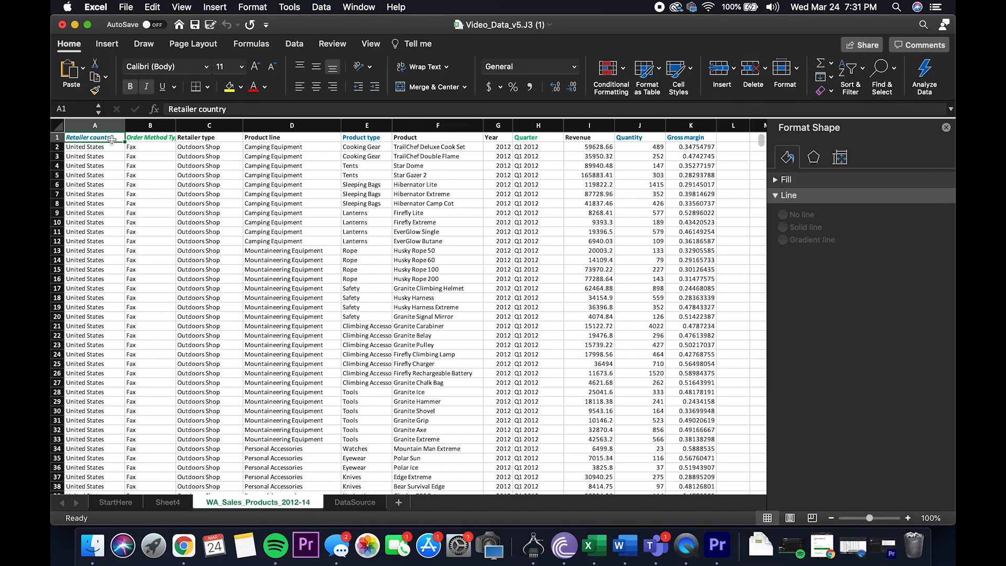
# Step: Create a PivotTable on a new worksheet from the entire WA_Sales_Products_2012-14 data range, A1:K88476
pyautogui.press('shift+super+Right')
pyautogui.press('shift+super+Down')
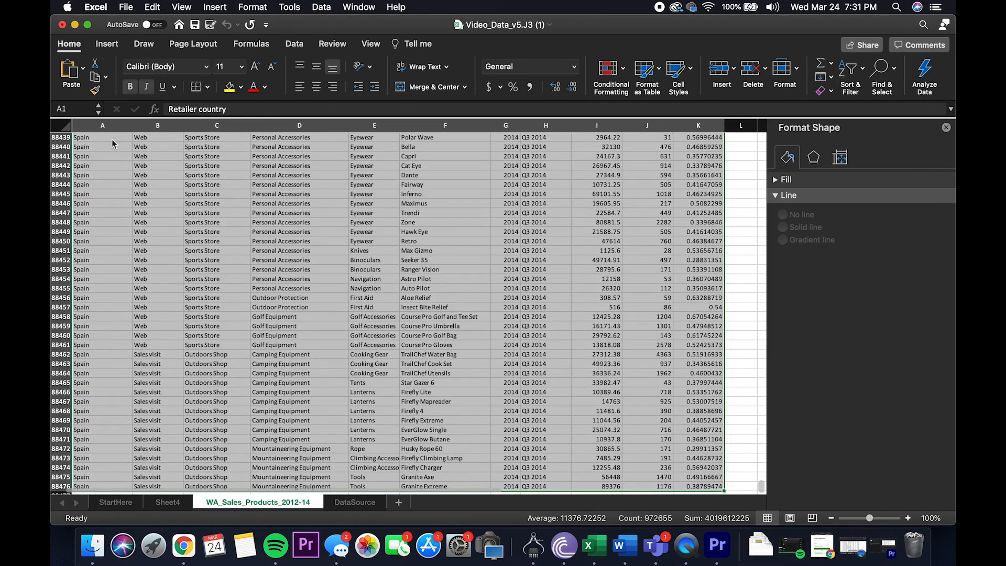
pyautogui.click(107, 44)
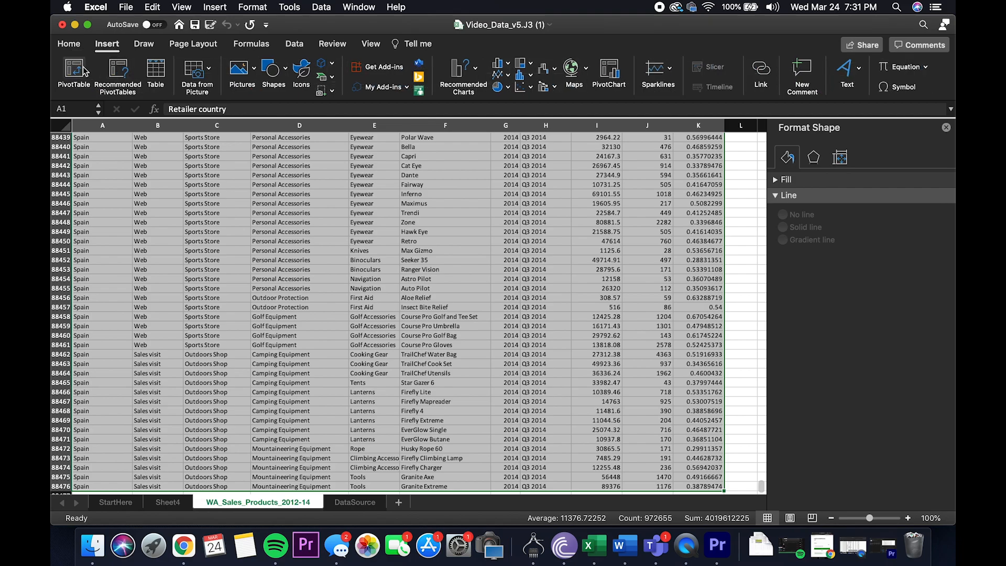
pyautogui.click(74, 72)
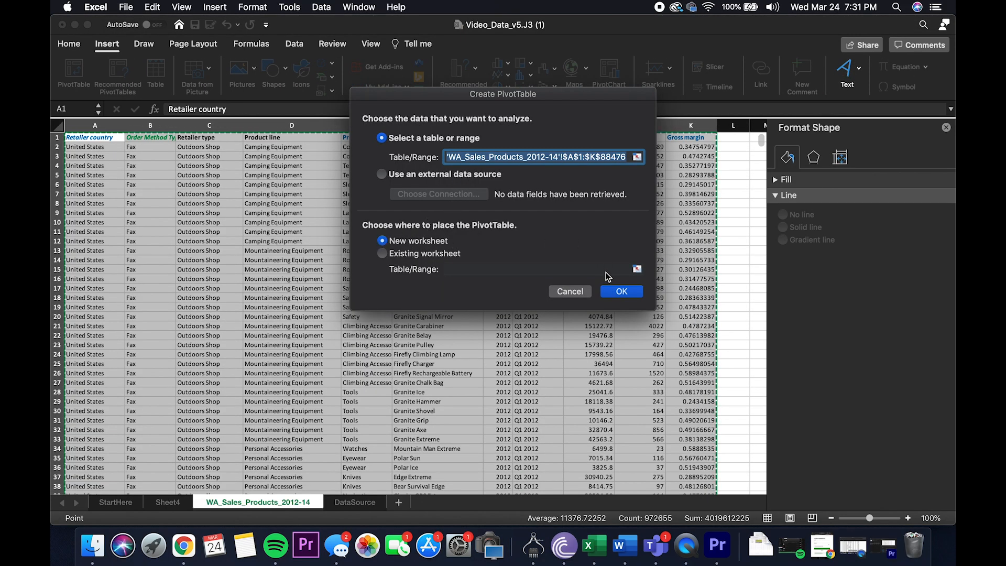
pyautogui.click(615, 294)
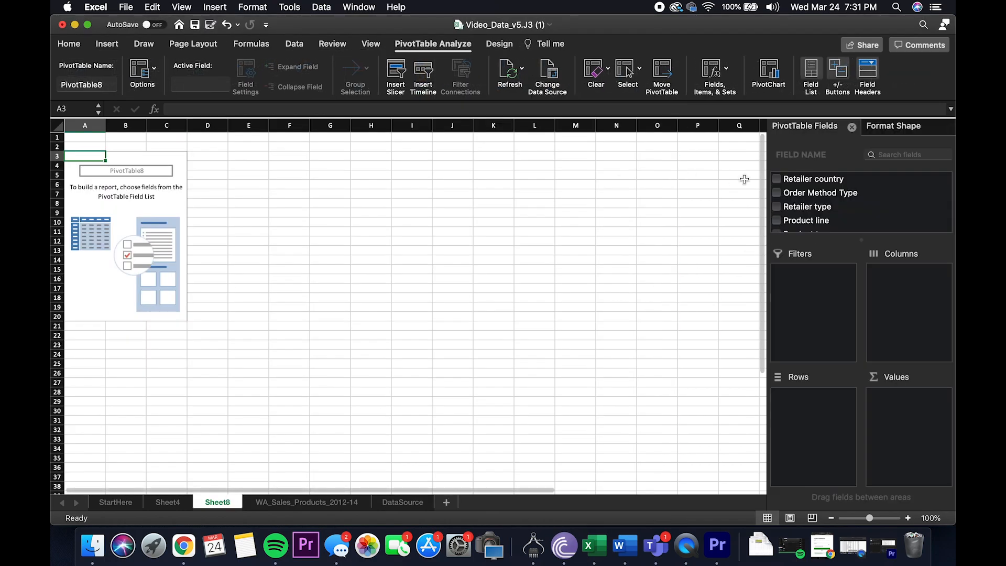
# Step: Lay out the PivotTable with Retailer country as columns and Product type as rows
pyautogui.moveTo(784, 181); pyautogui.dragTo(903, 297)
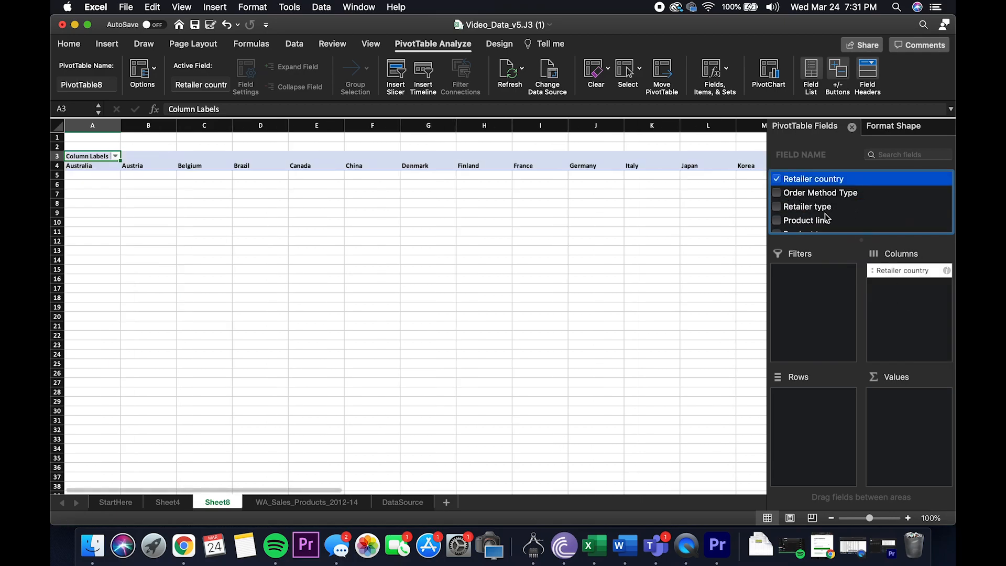
pyautogui.scroll(-2, 825, 217)
pyautogui.moveTo(812, 211); pyautogui.dragTo(813, 405)
# Step: Add Quantity, Product line and Revenue to the PivotTable's values, in that order
pyautogui.scroll(-4, 834, 205)
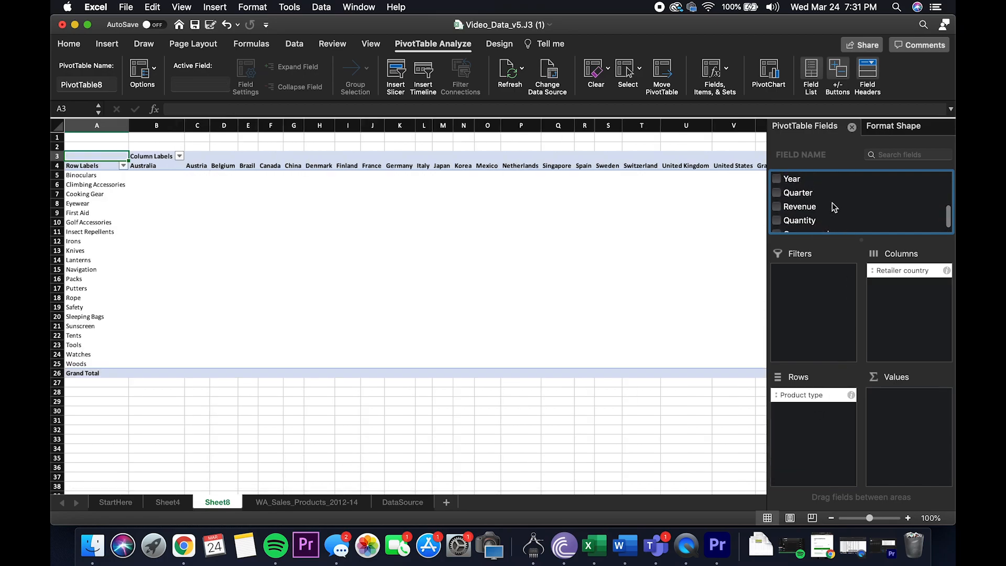
pyautogui.scroll(-2, 833, 207)
pyautogui.moveTo(815, 214); pyautogui.dragTo(906, 413)
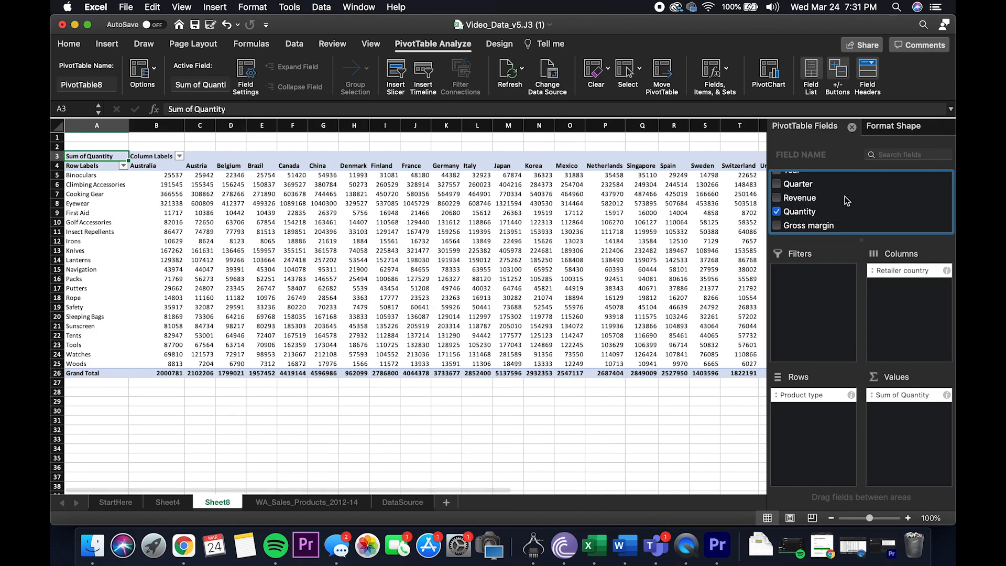
pyautogui.scroll(3, 844, 199)
pyautogui.scroll(3, 845, 197)
pyautogui.moveTo(844, 205); pyautogui.dragTo(929, 431)
pyautogui.scroll(-2, 859, 226)
pyautogui.scroll(-3, 860, 225)
pyautogui.moveTo(814, 199); pyautogui.dragTo(914, 450)
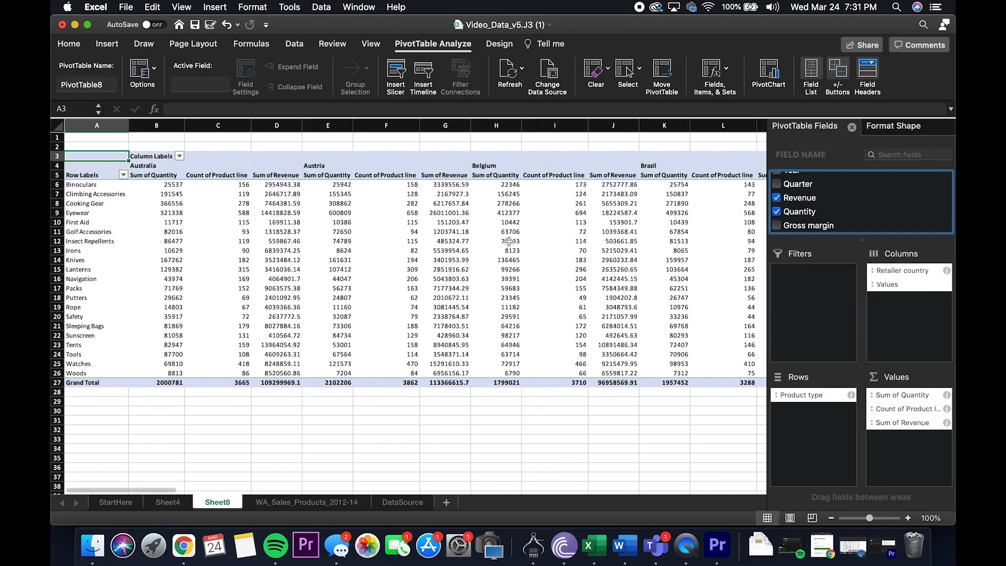
# Step: Filter the PivotTable's retailer country columns to only Finland and Korea
pyautogui.click(179, 156)
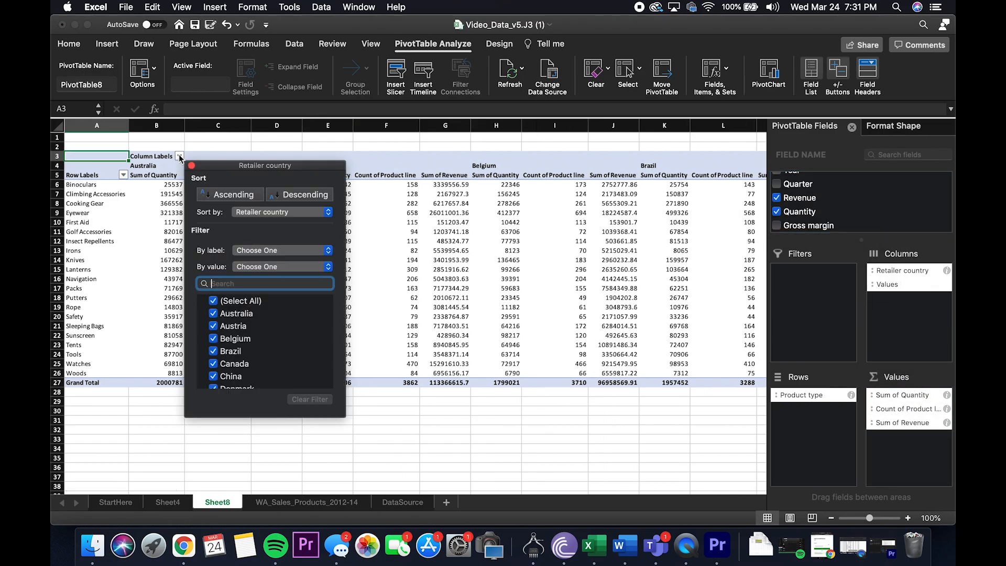
pyautogui.click(214, 302)
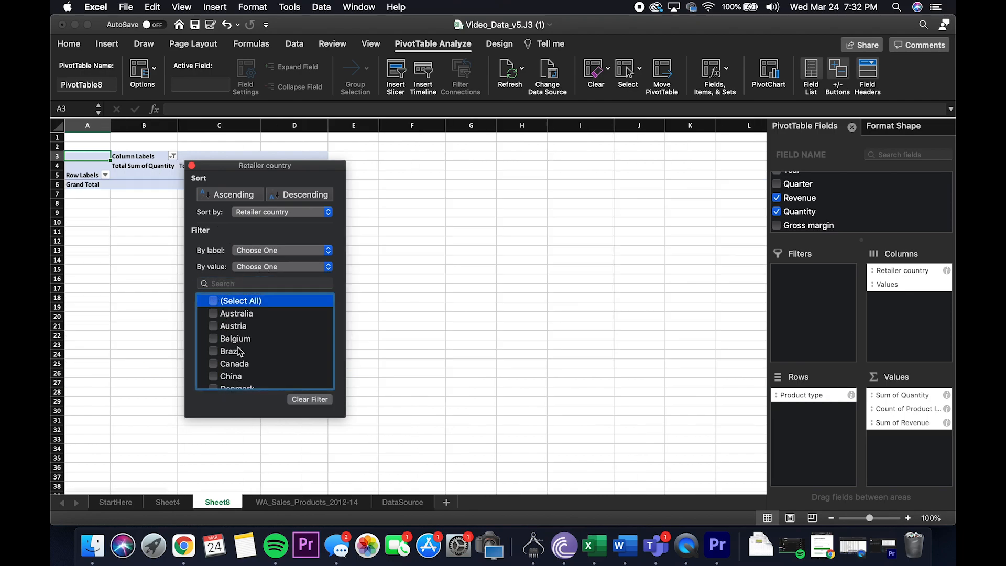
pyautogui.scroll(-3, 223, 315)
pyautogui.click(214, 365)
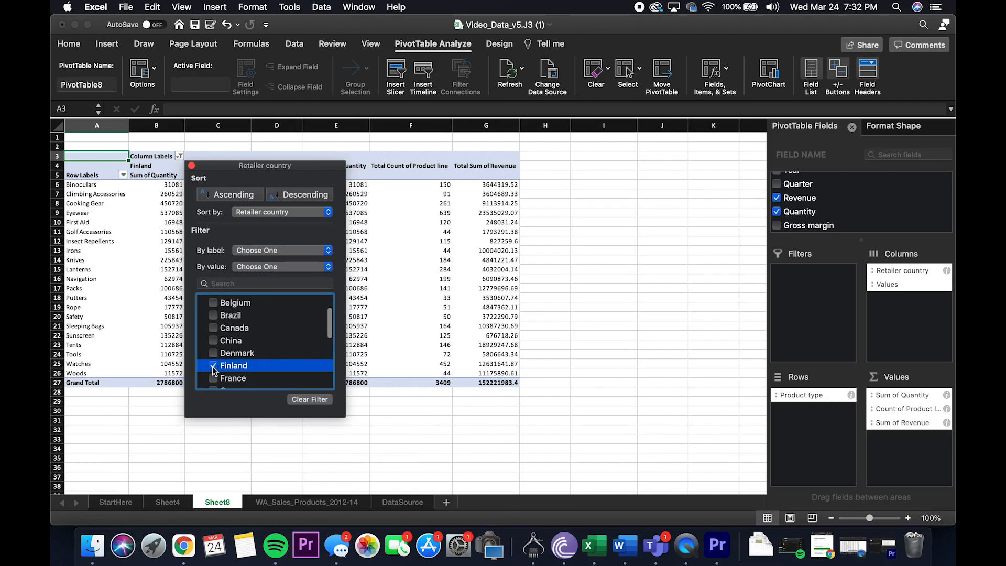
pyautogui.scroll(-2, 218, 361)
pyautogui.scroll(-3, 218, 356)
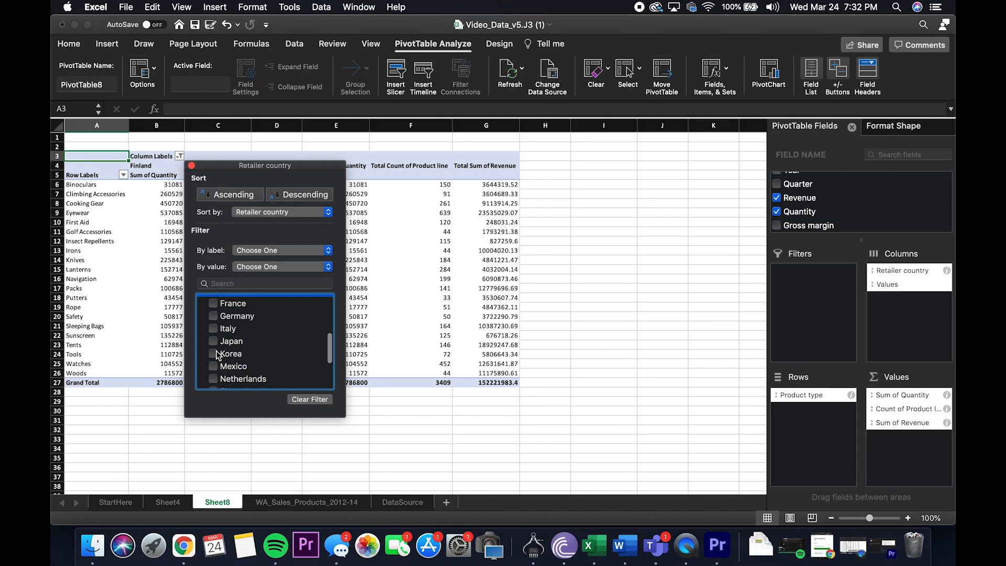
pyautogui.click(212, 330)
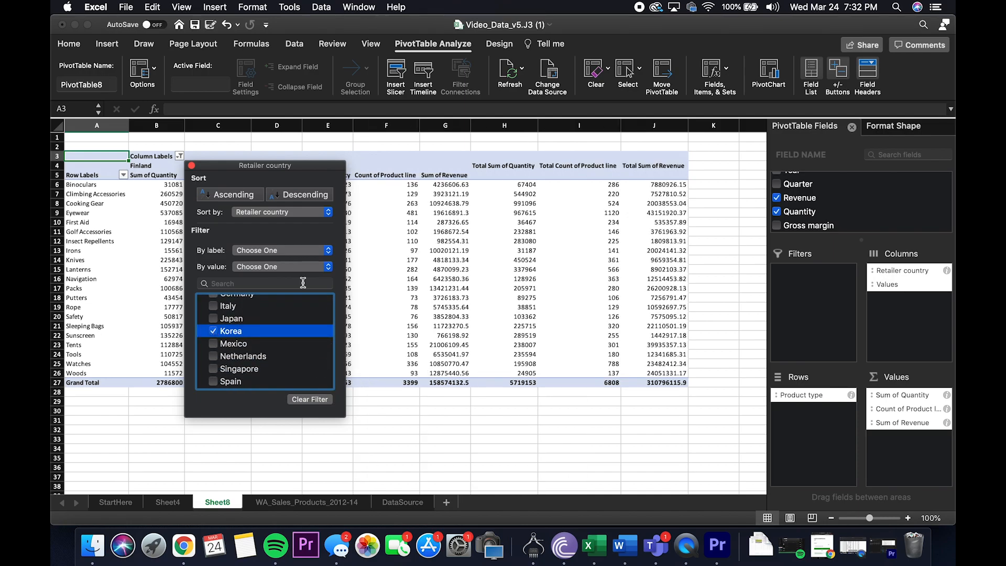
pyautogui.click(192, 166)
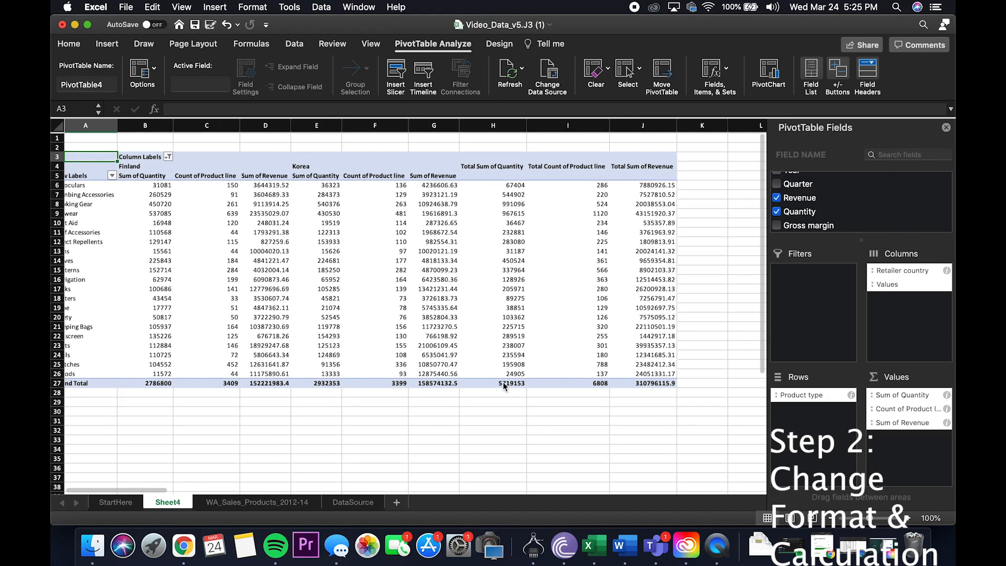
pyautogui.scroll(-2, 503, 387)
pyautogui.scroll(2, 503, 387)
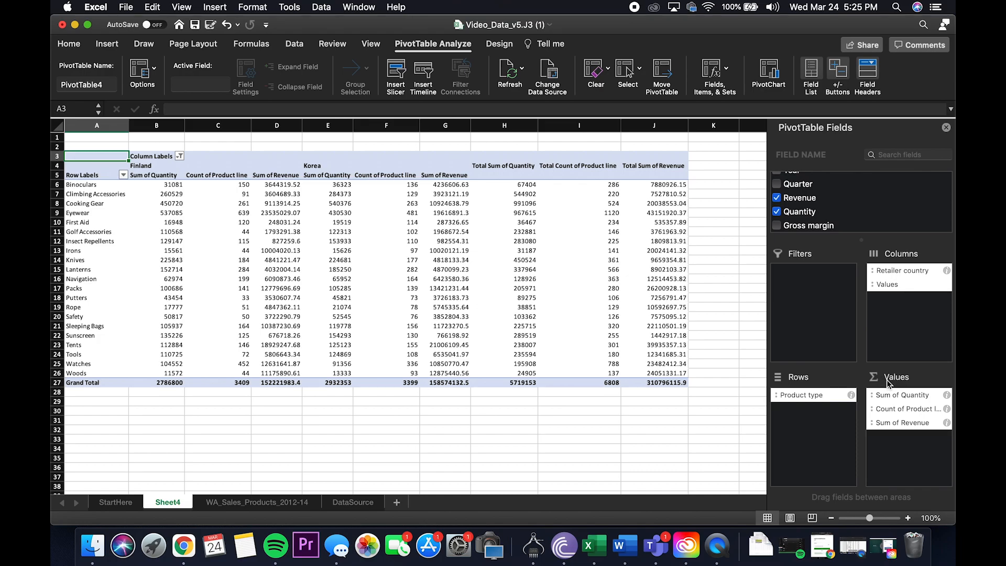
# Step: Summarize the Quantity value field by Count and format it as Number with 0 decimal places
pyautogui.click(946, 395)
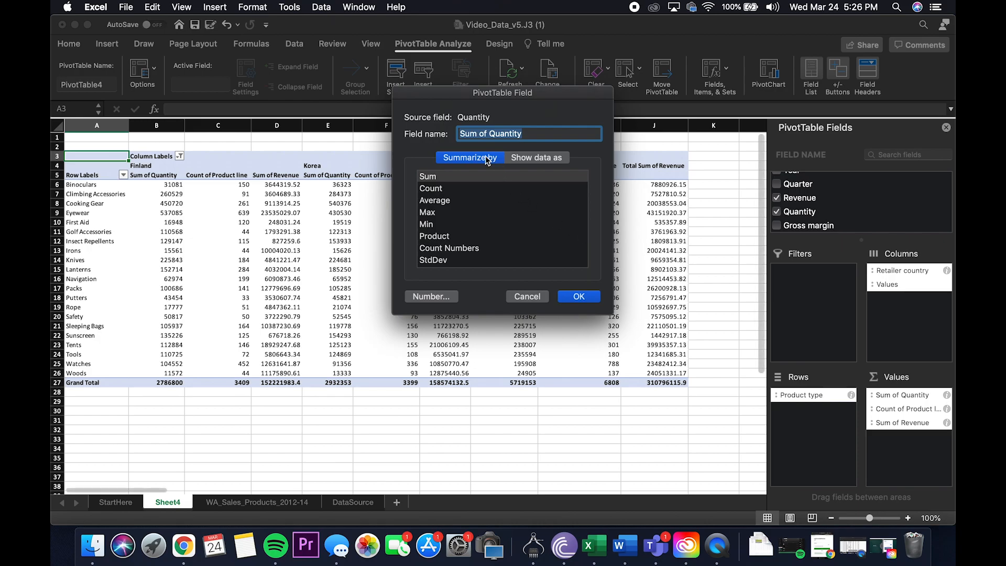
pyautogui.click(454, 194)
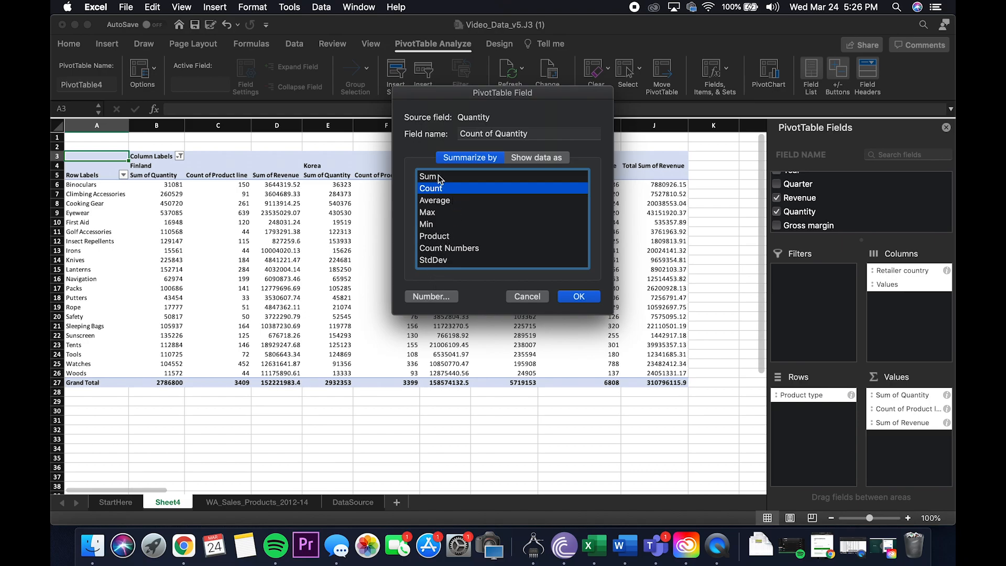
pyautogui.click(434, 301)
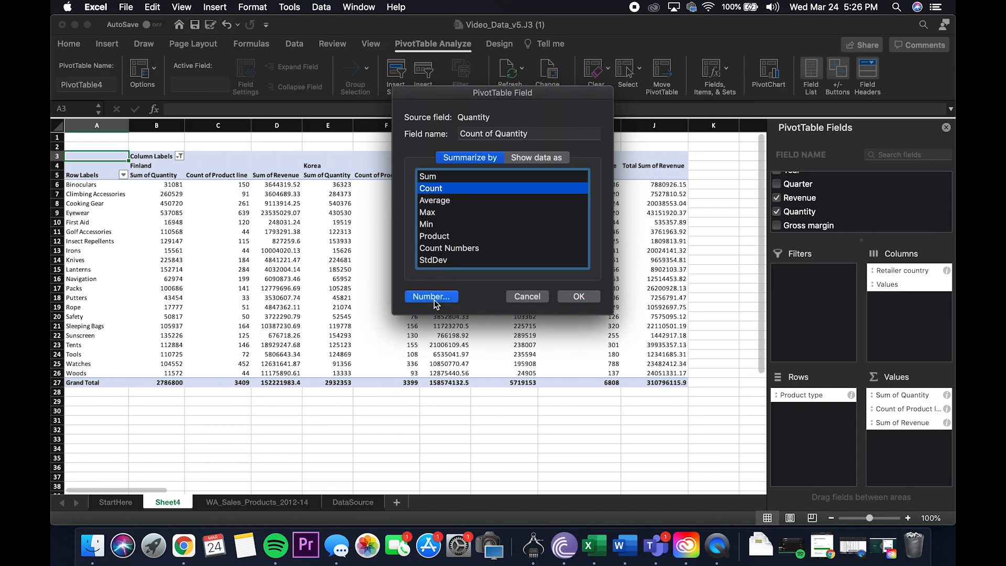
pyautogui.click(354, 121)
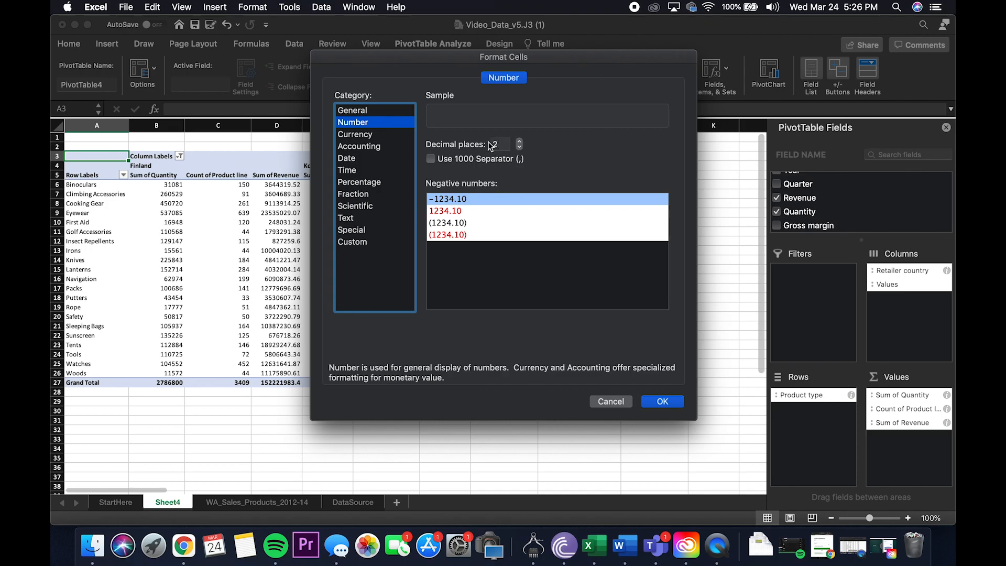
pyautogui.click(519, 148)
pyautogui.click(520, 148)
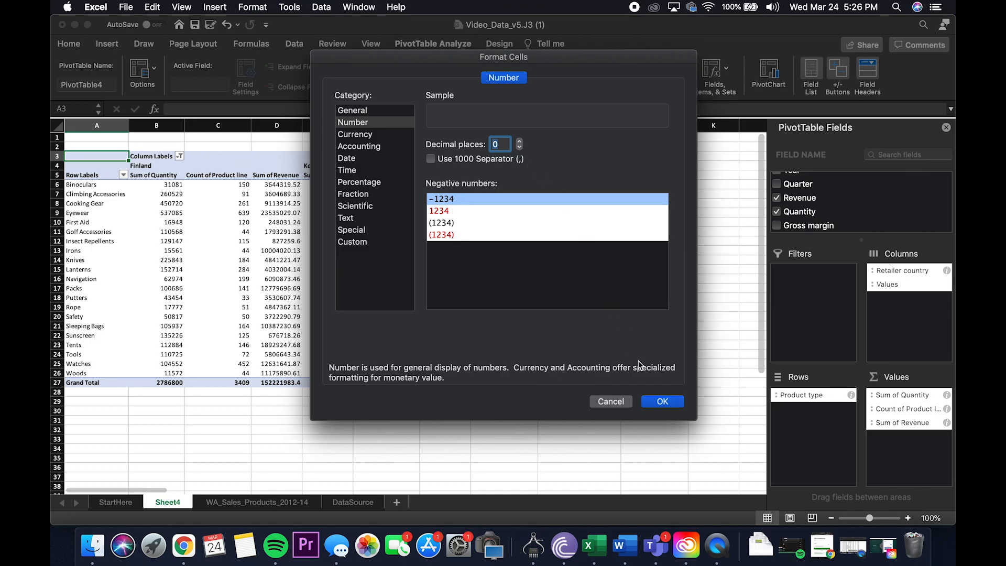
pyautogui.click(663, 402)
pyautogui.click(578, 297)
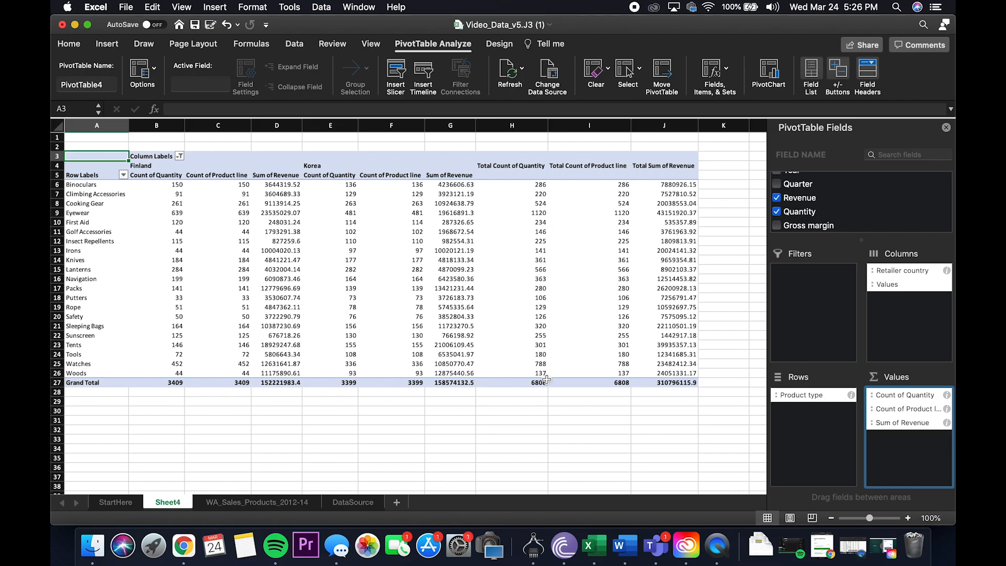
# Step: Keep the Product line value field summarized by Count and format it as Number with 0 decimal places
pyautogui.click(946, 409)
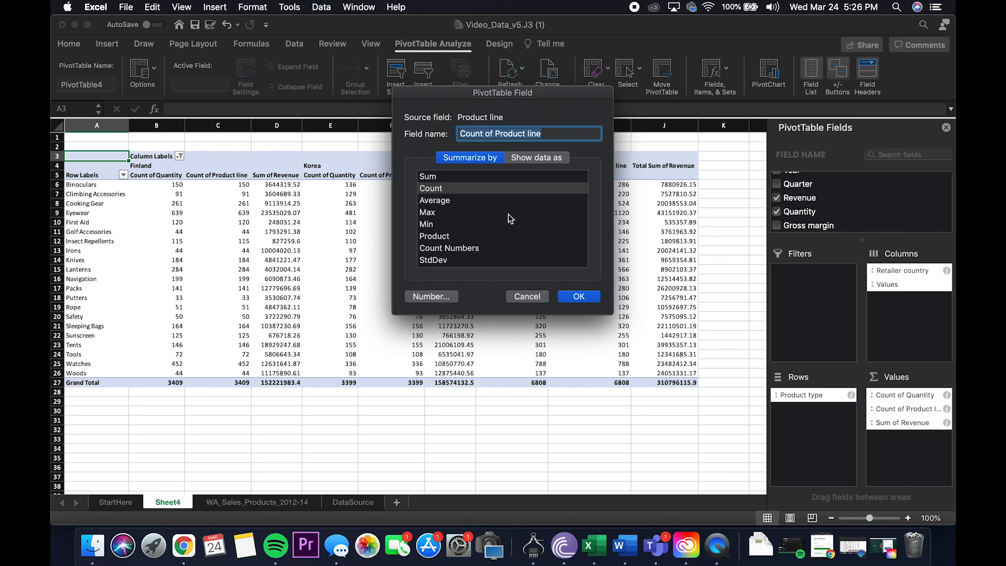
pyautogui.click(450, 191)
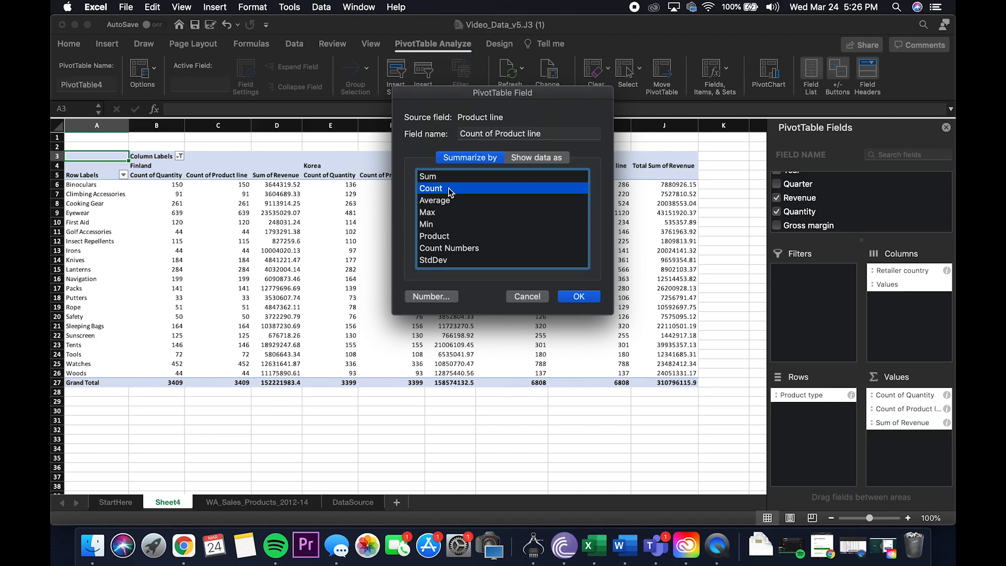
pyautogui.click(442, 296)
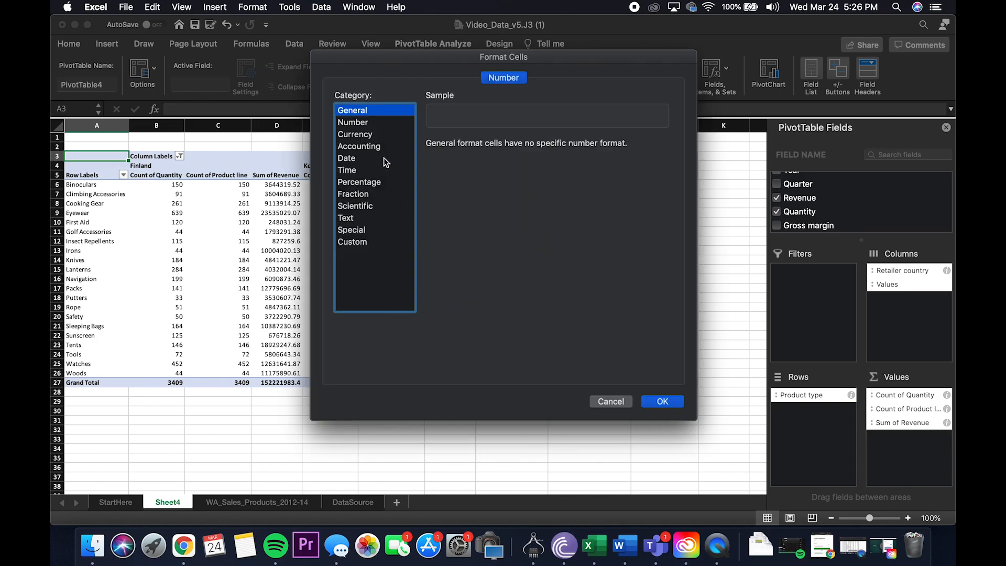
pyautogui.click(367, 123)
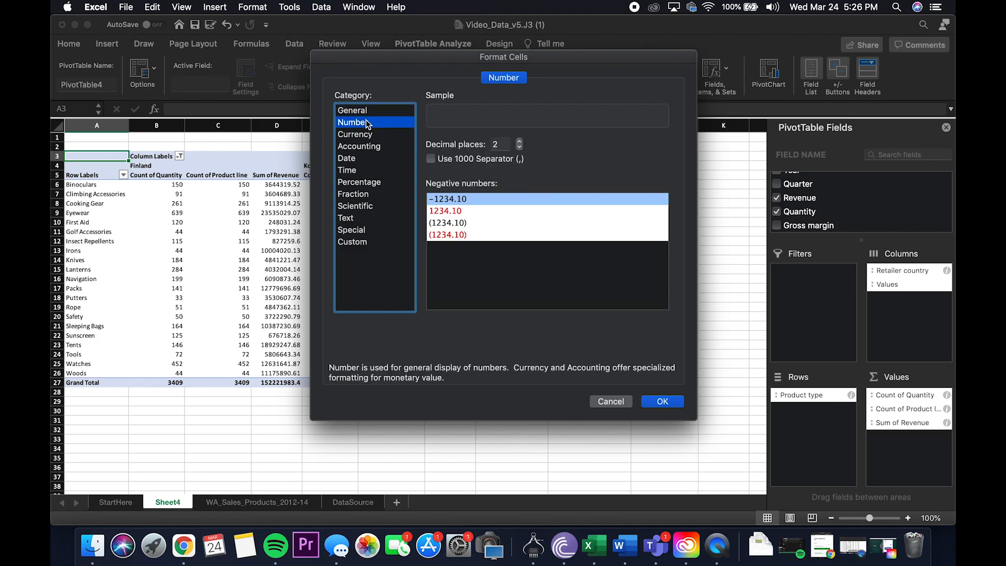
pyautogui.click(519, 147)
pyautogui.click(519, 147)
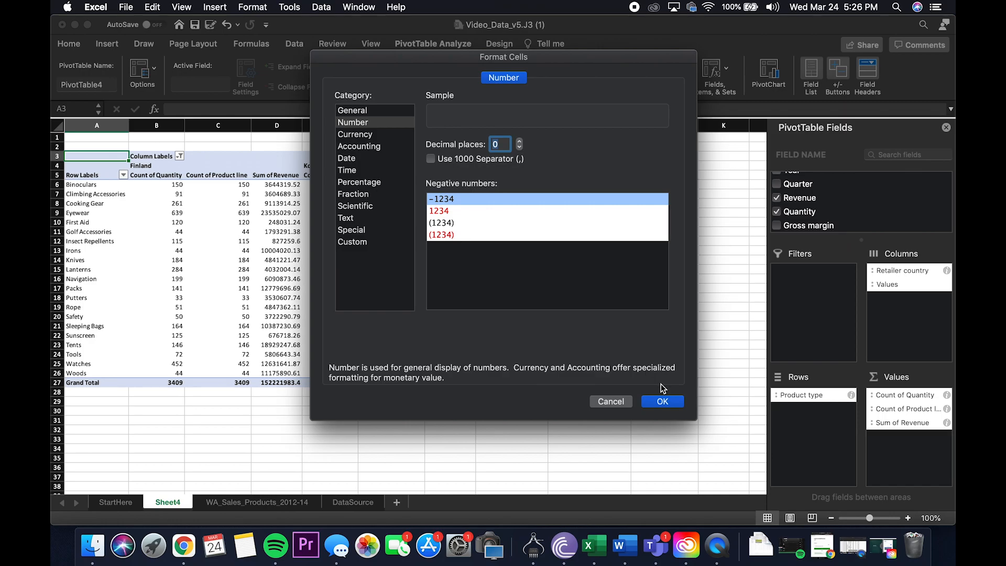
pyautogui.click(662, 401)
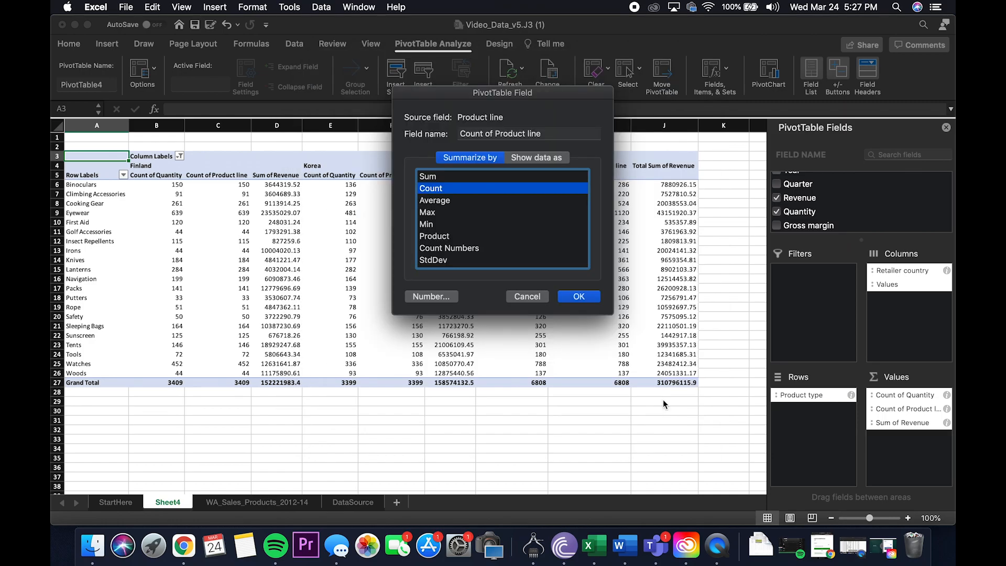
pyautogui.click(591, 297)
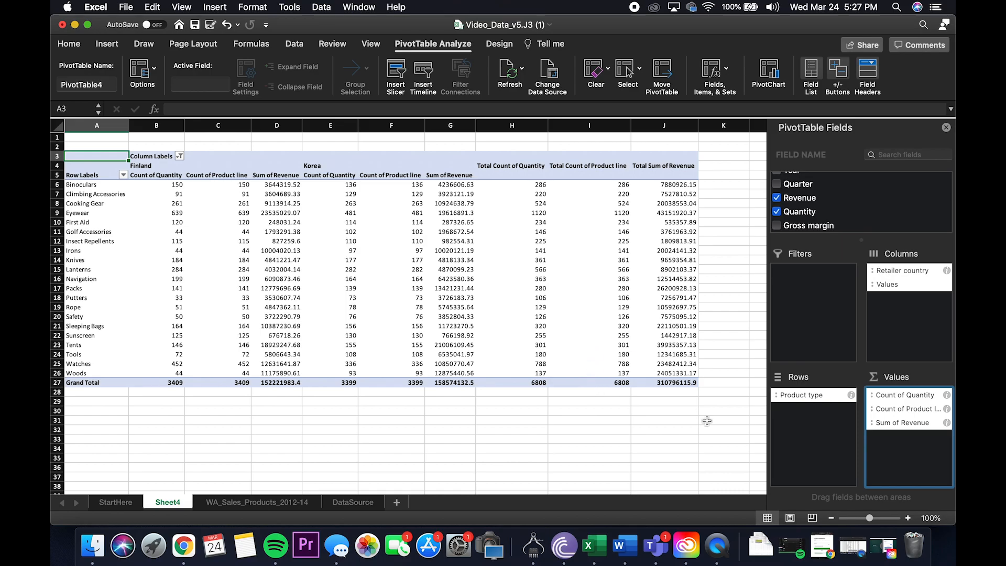
# Step: Summarize the Revenue value field by Average and format it as Currency with the $ symbol and 2 decimal places
pyautogui.click(946, 422)
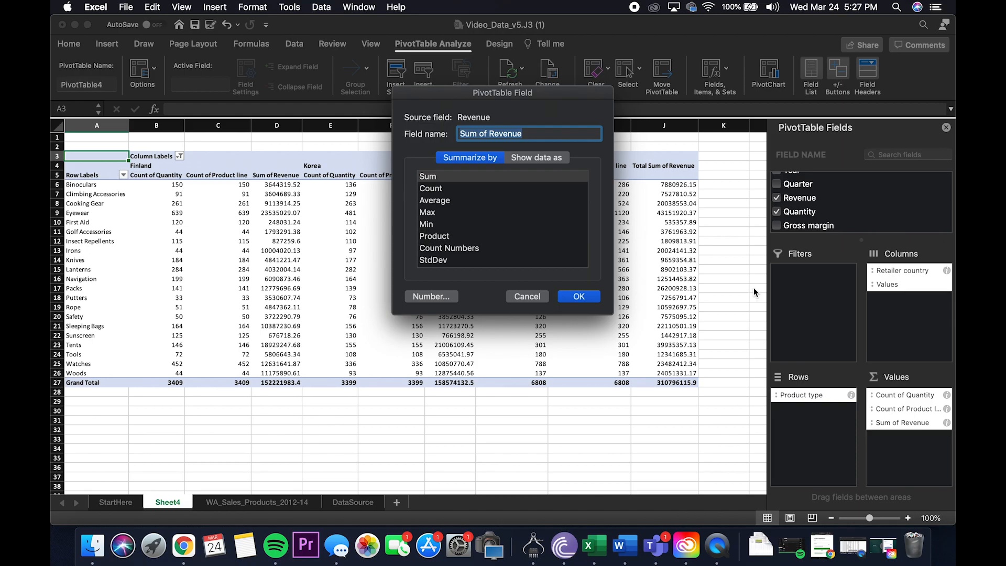
pyautogui.click(445, 200)
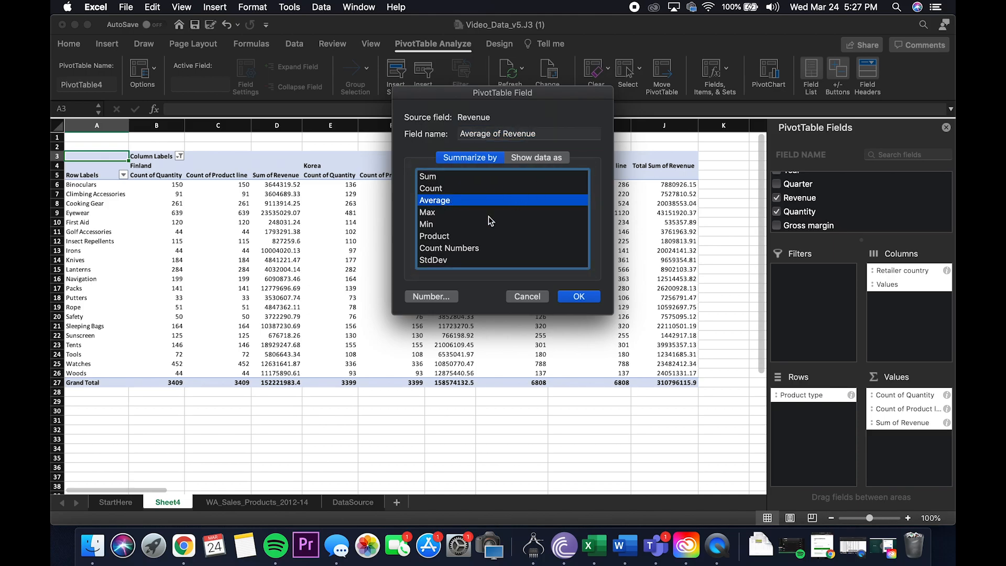
pyautogui.click(432, 296)
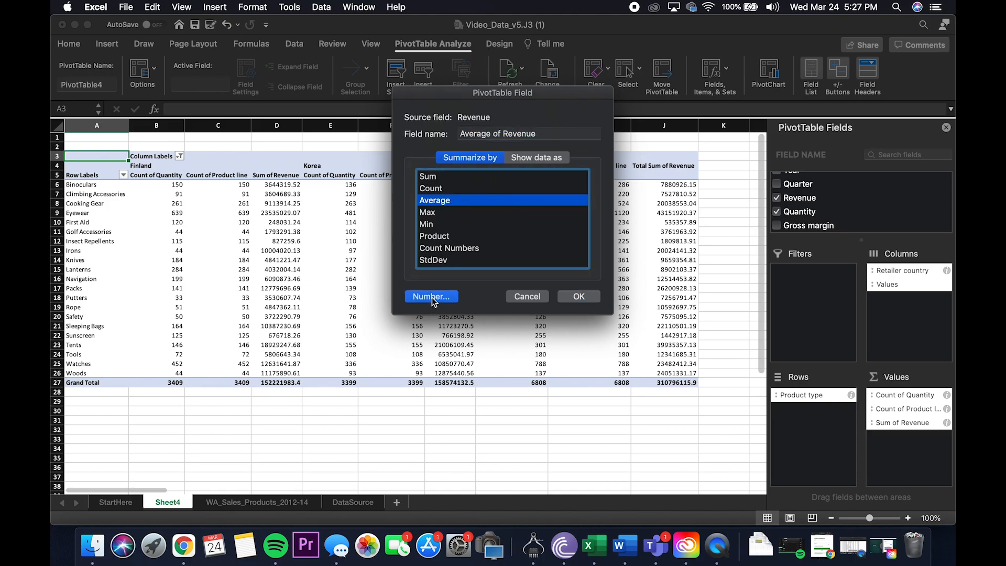
pyautogui.click(361, 135)
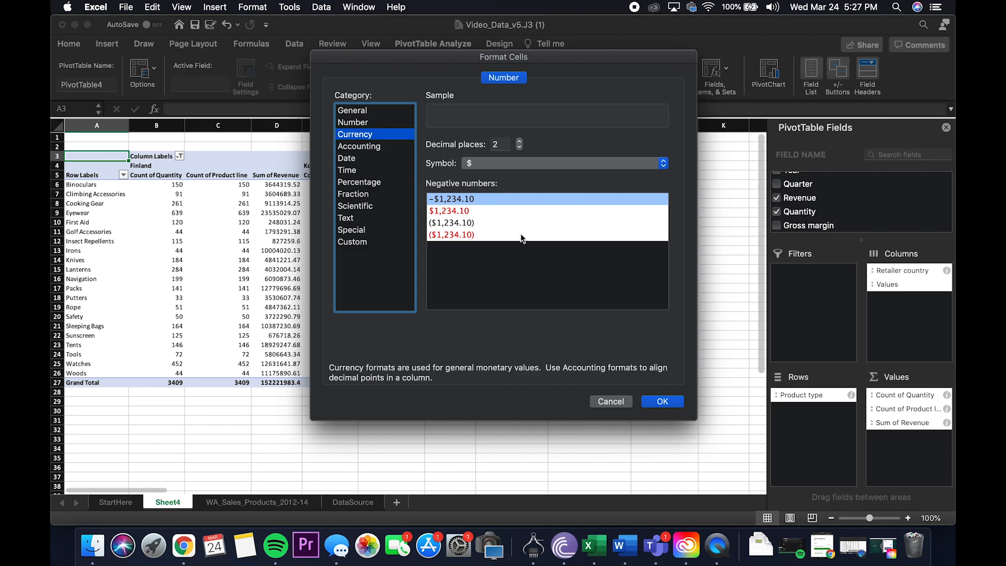
pyautogui.click(665, 401)
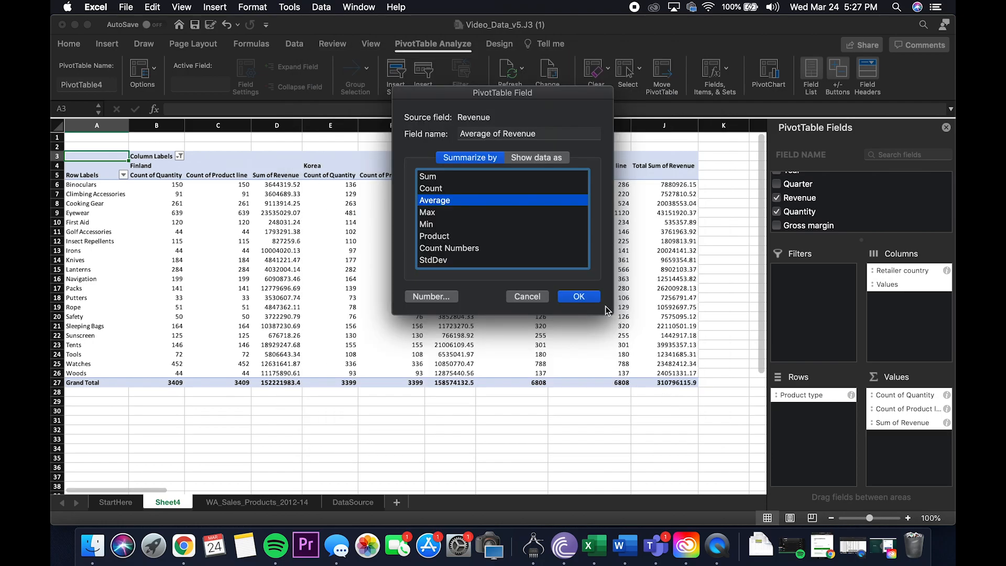
pyautogui.click(590, 298)
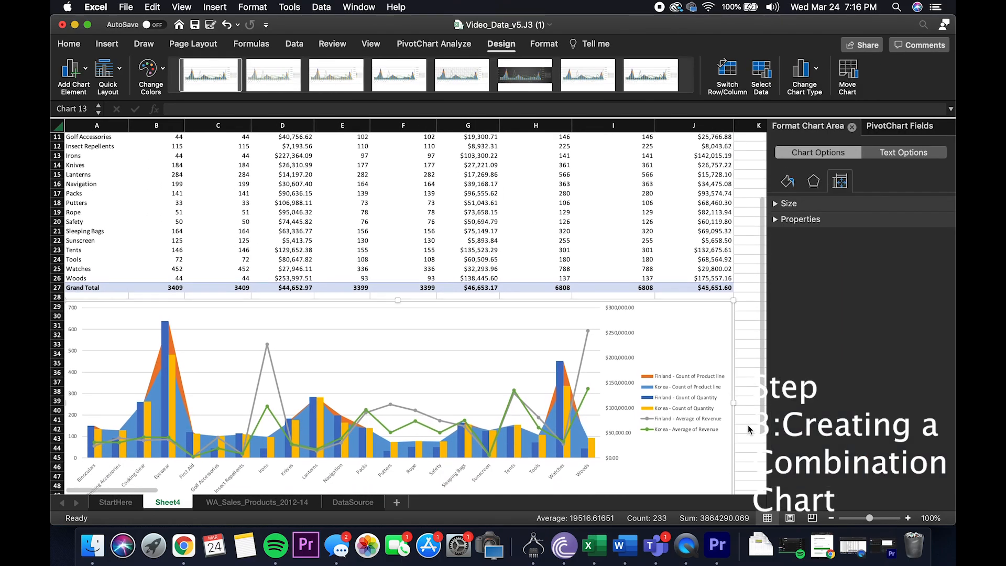
# Step: View the combination chart below the PivotTable and select its chart area
pyautogui.scroll(-2, 747, 425)
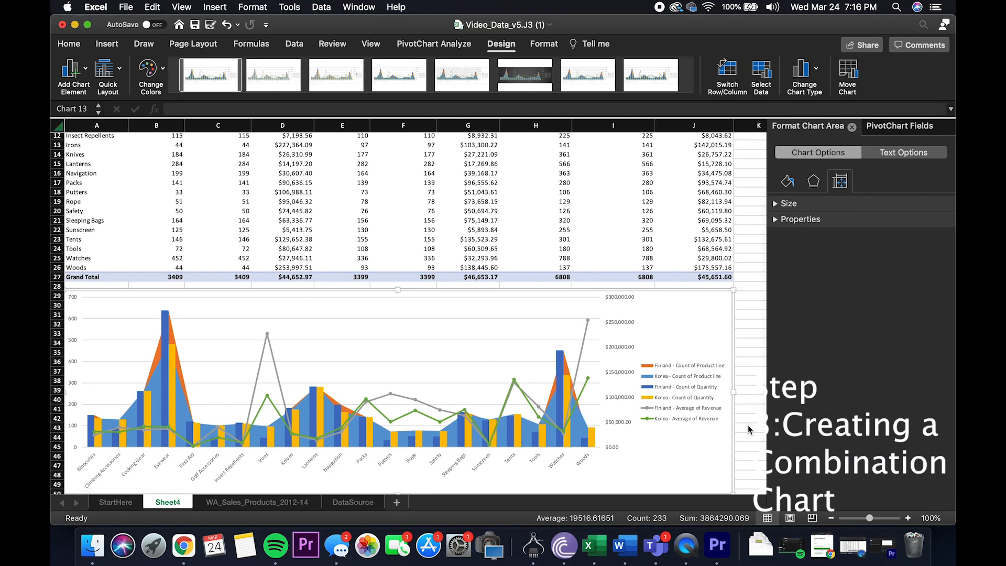
pyautogui.scroll(-2, 747, 425)
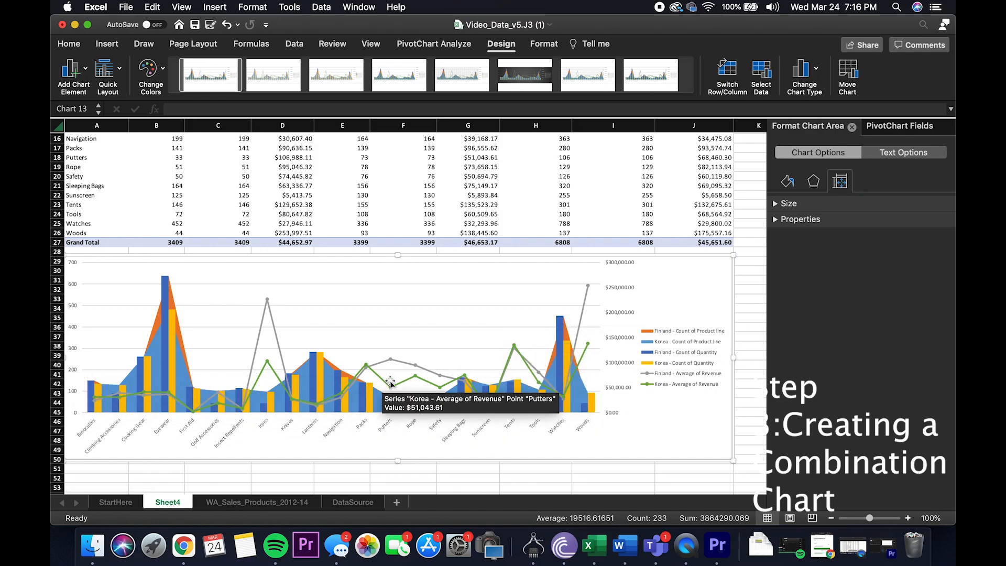
pyautogui.click(681, 290)
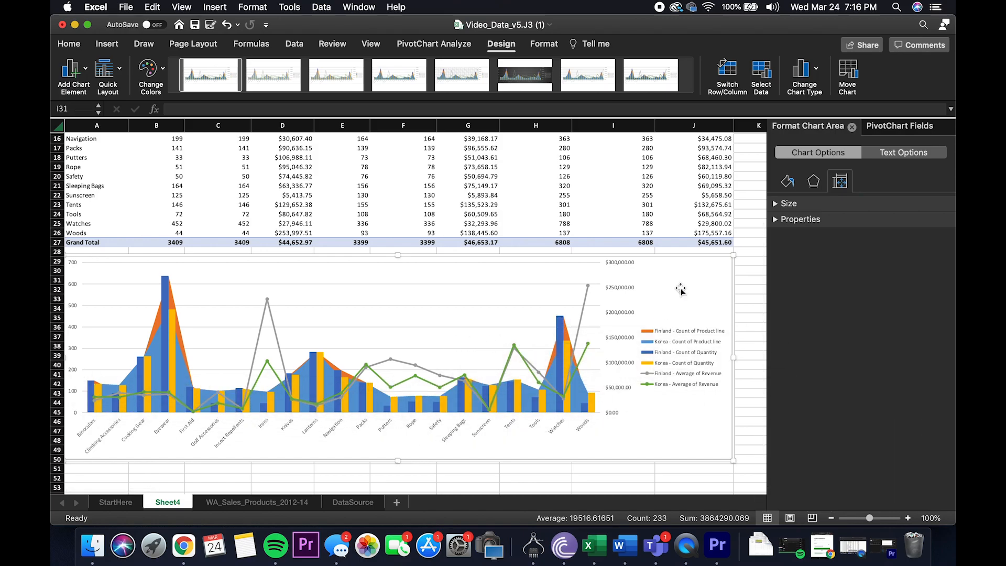
# Step: Delete the existing combination chart and insert a new clustered column and line combo chart from the PivotTable
pyautogui.press('Delete')
pyautogui.scroll(6, 681, 289)
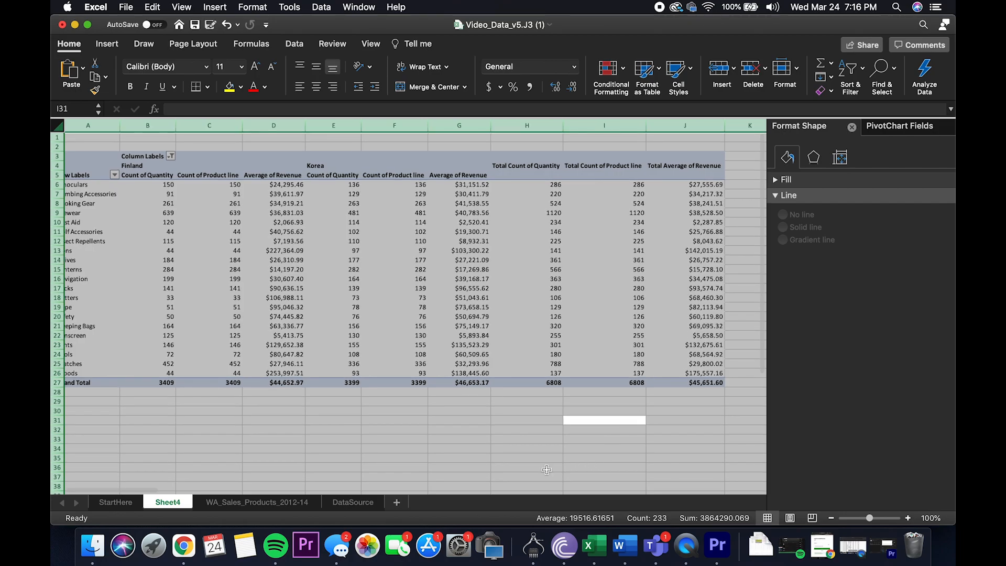
pyautogui.click(545, 469)
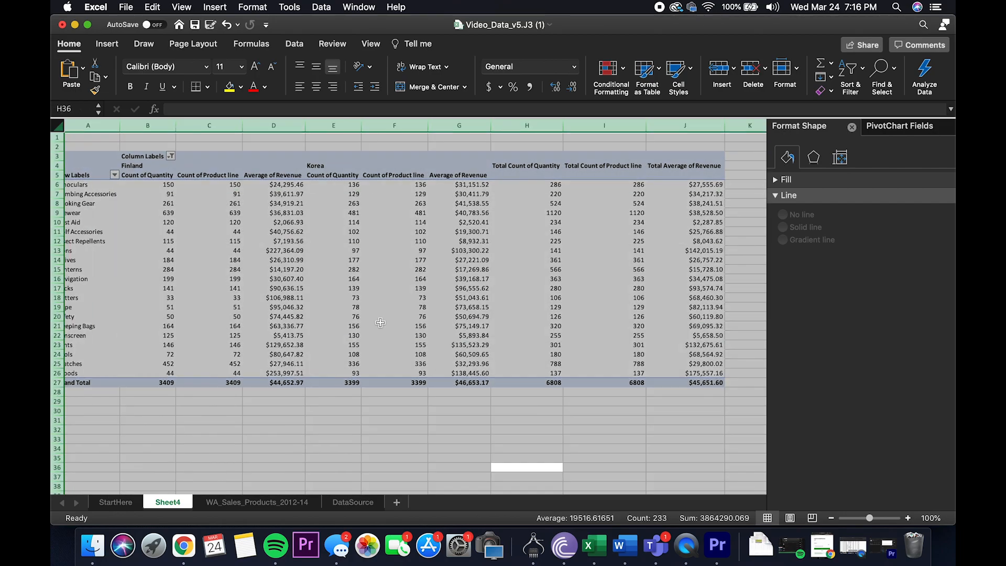
pyautogui.click(103, 46)
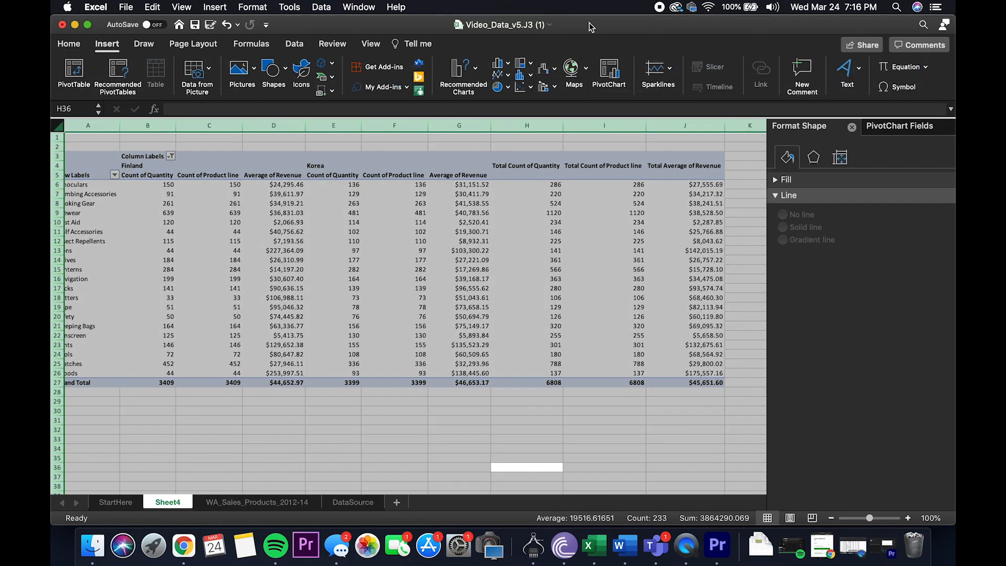
pyautogui.click(544, 89)
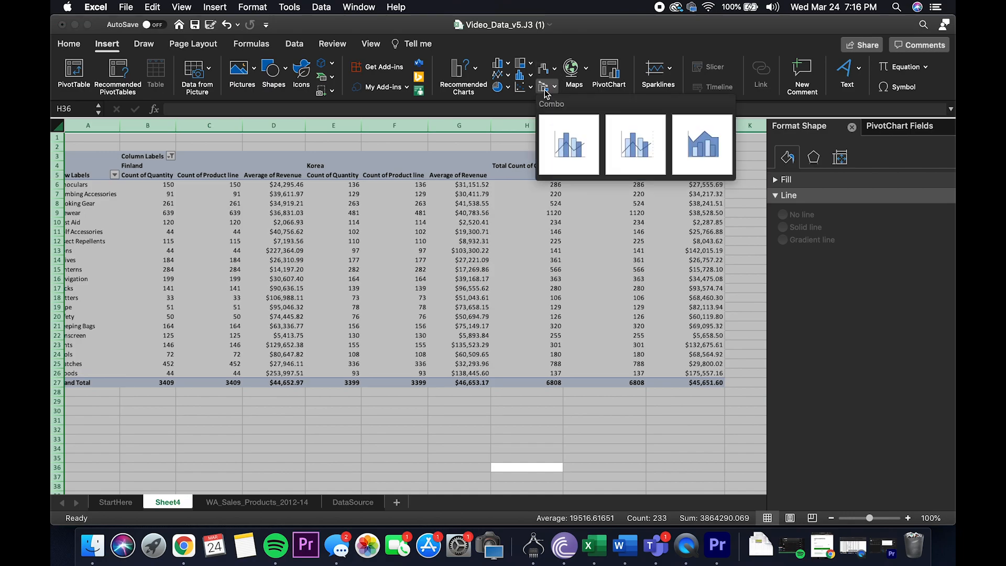
pyautogui.click(559, 139)
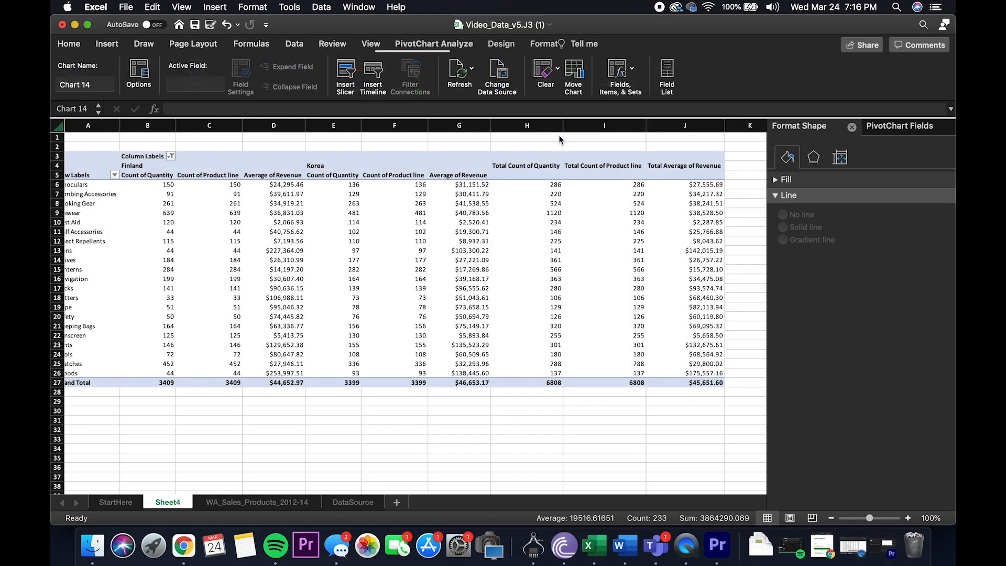
# Step: Place the new chart directly below the PivotTable and enlarge it to about 14.68" by 5.1", spanning columns A to J
pyautogui.moveTo(434, 386); pyautogui.dragTo(190, 461)
pyautogui.scroll(-5, 336, 465)
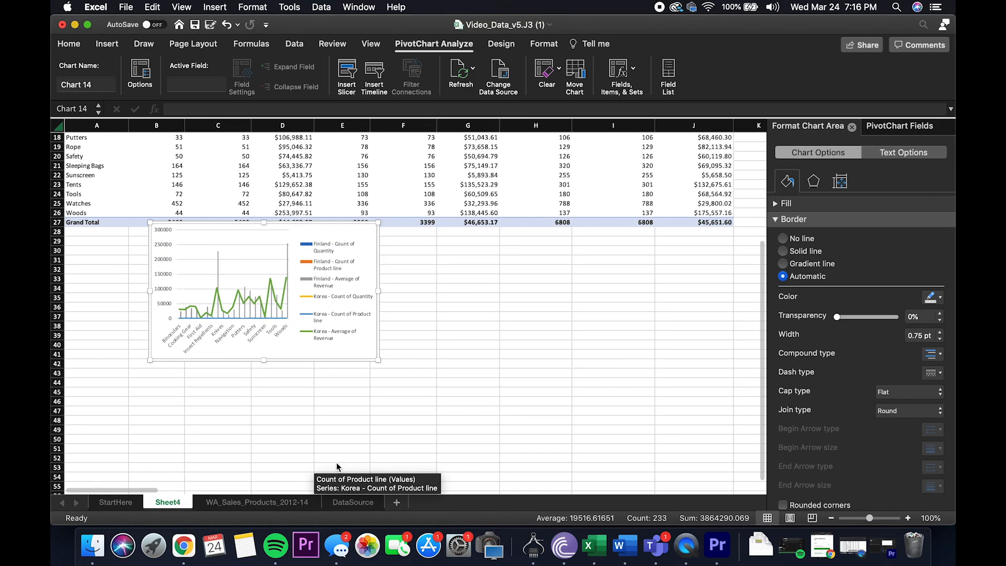
pyautogui.moveTo(304, 347); pyautogui.dragTo(221, 359)
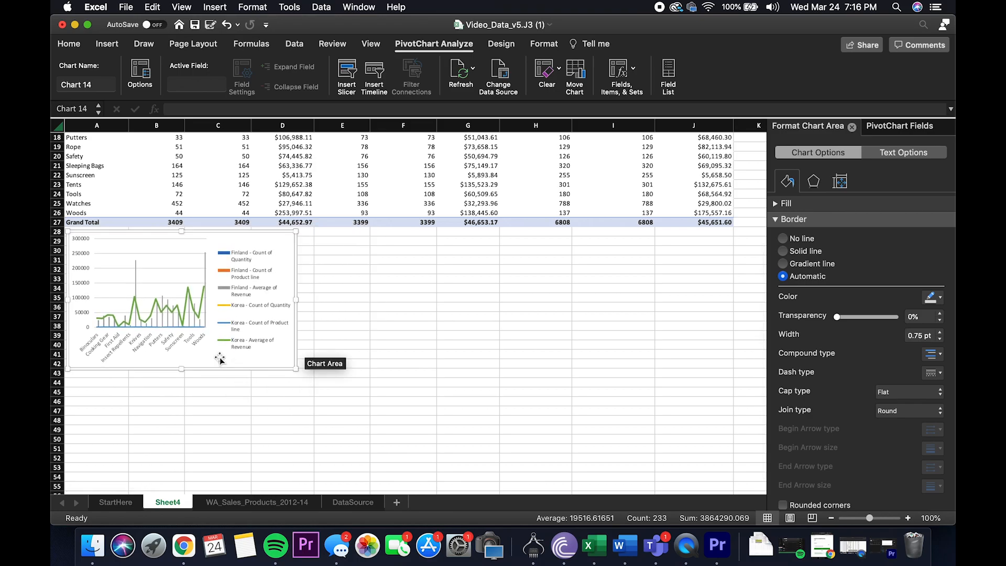
pyautogui.moveTo(293, 365); pyautogui.dragTo(732, 462)
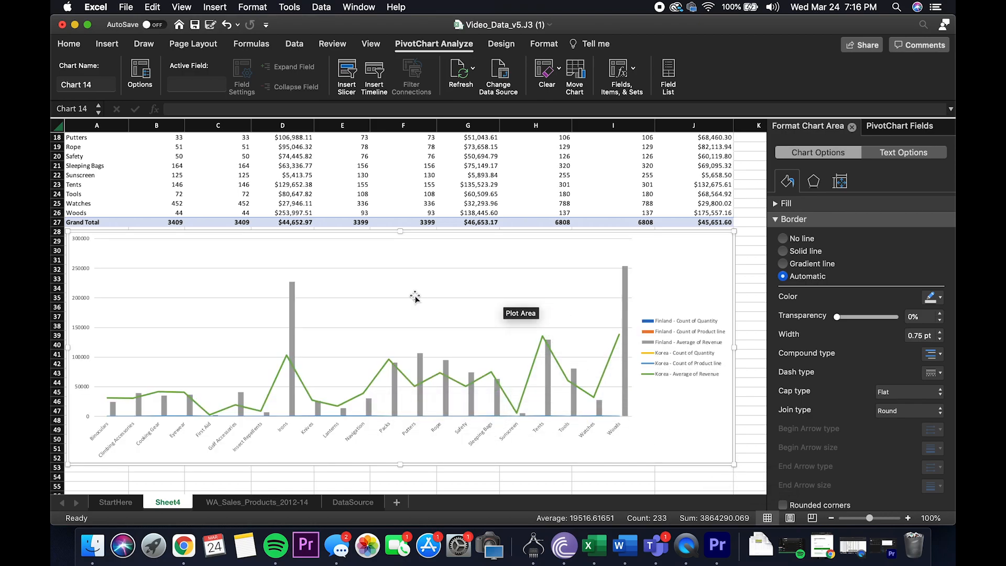
# Step: Check the plot axis of the Finland - Count of Quantity series and set its chart type to 2-D clustered column
pyautogui.click(544, 44)
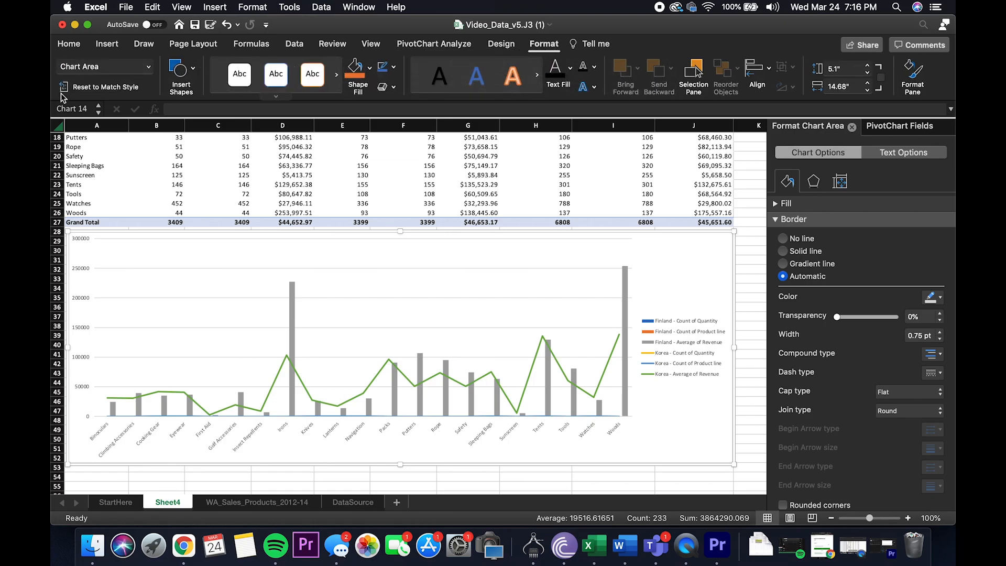
pyautogui.click(148, 66)
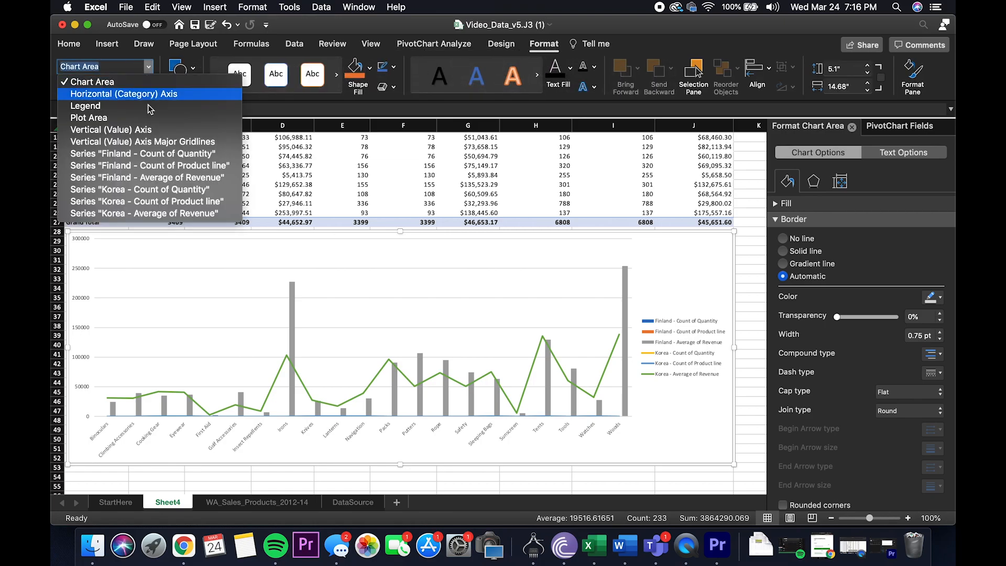
pyautogui.click(160, 153)
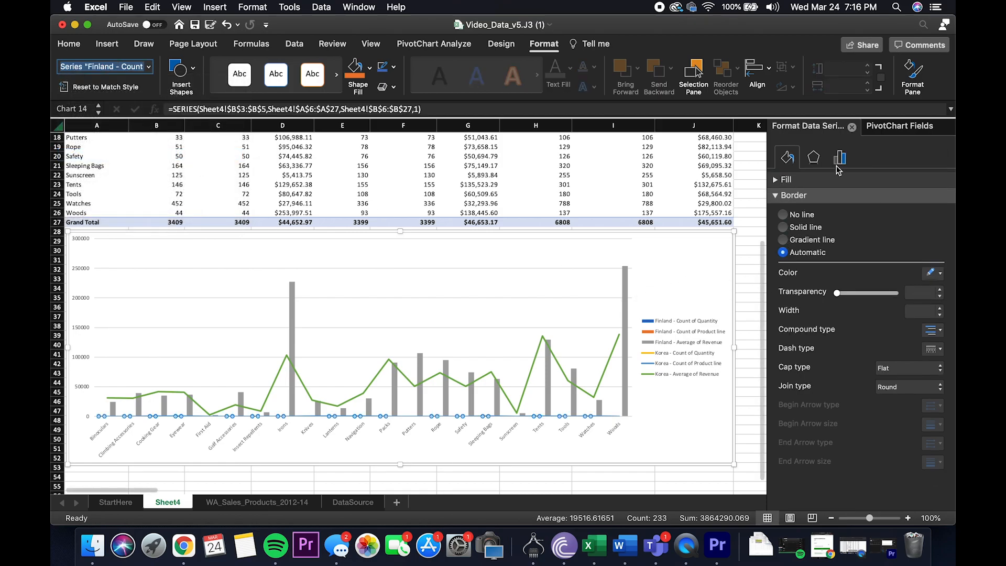
pyautogui.click(841, 158)
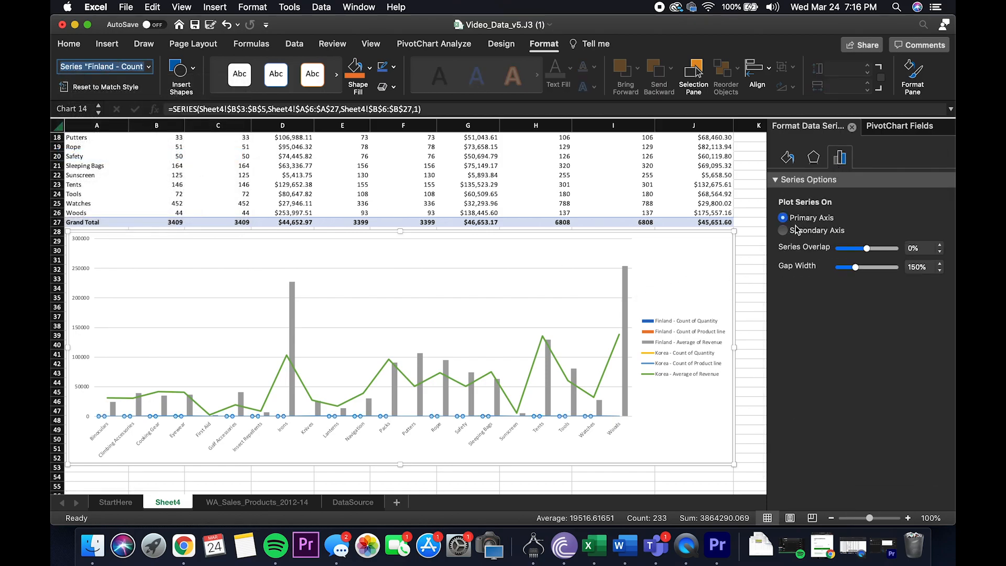
pyautogui.click(516, 51)
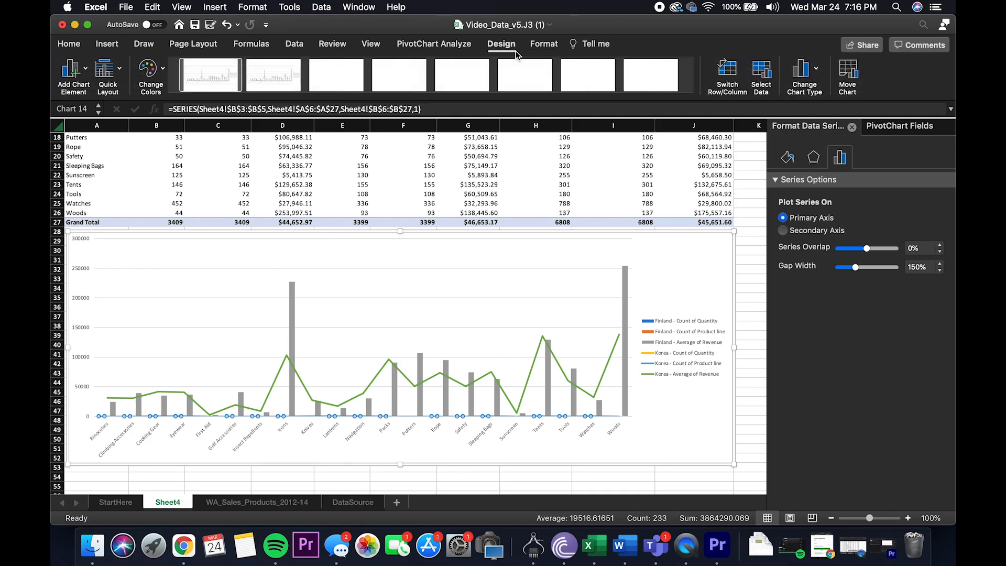
pyautogui.click(816, 74)
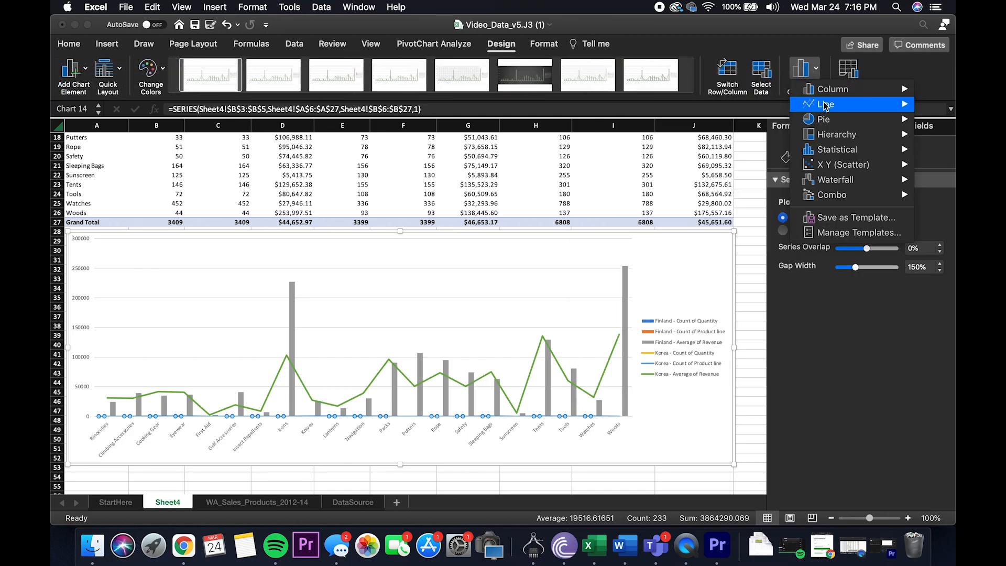
pyautogui.moveTo(825, 106)
pyautogui.moveTo(825, 89)
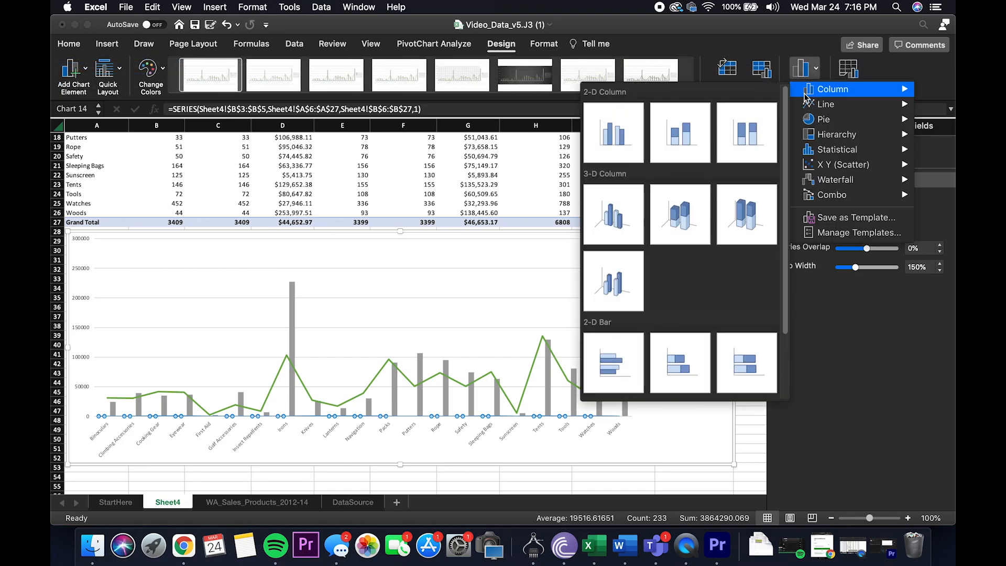
pyautogui.click(631, 128)
# Step: Check the plot axis of the Korea - Count of Quantity series and change its chart type to 2-D clustered column
pyautogui.click(283, 193)
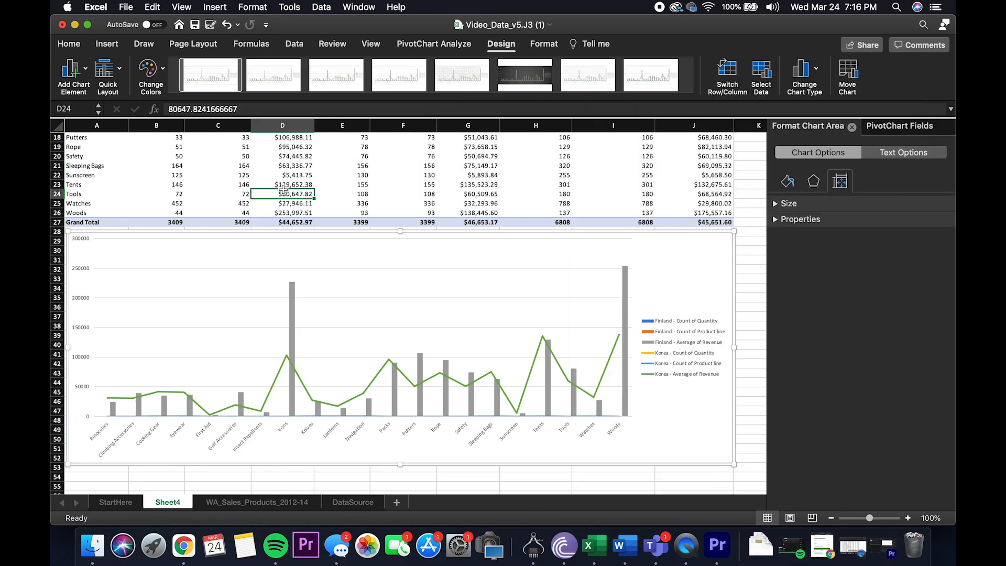
pyautogui.click(443, 314)
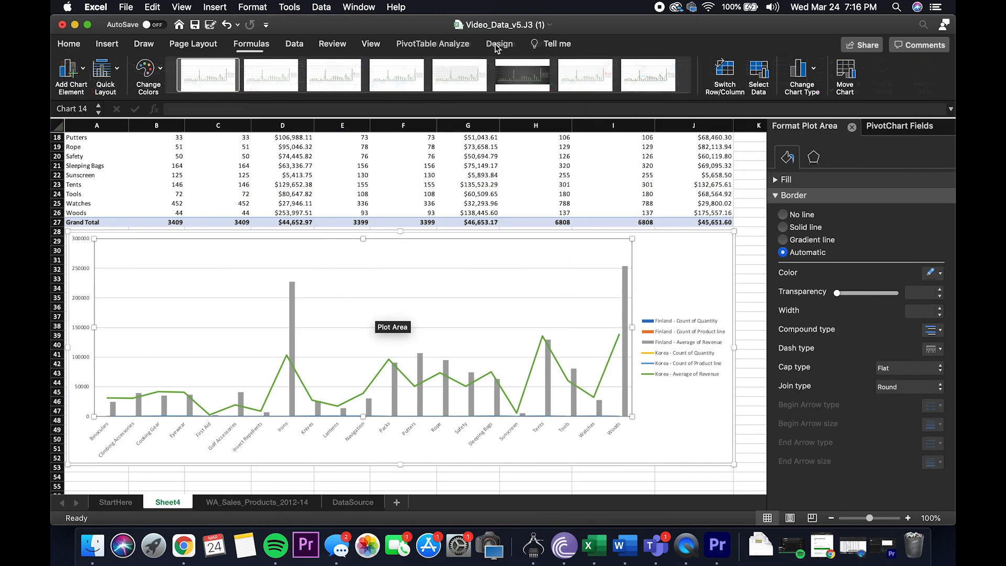
pyautogui.click(644, 262)
pyautogui.click(543, 44)
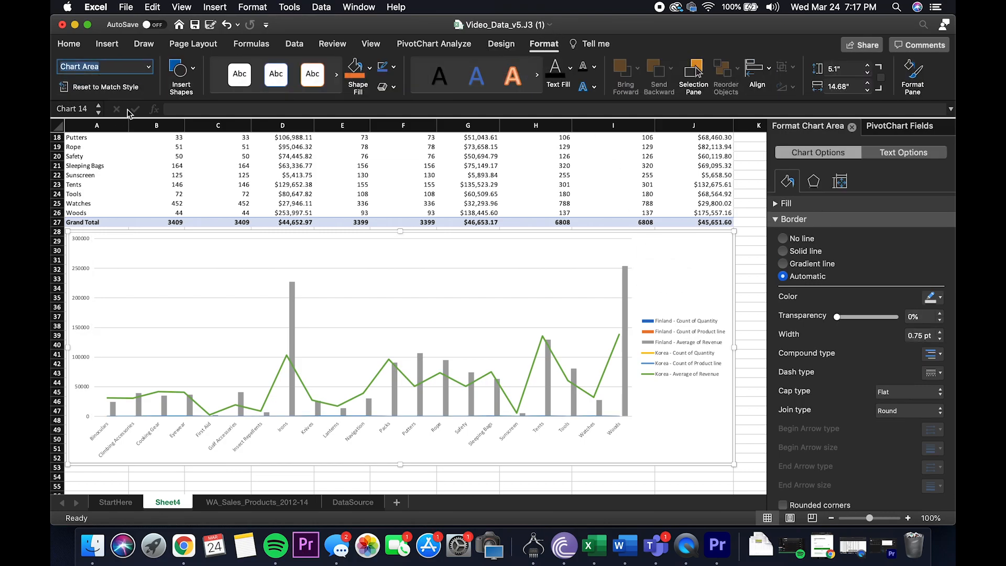
pyautogui.click(149, 66)
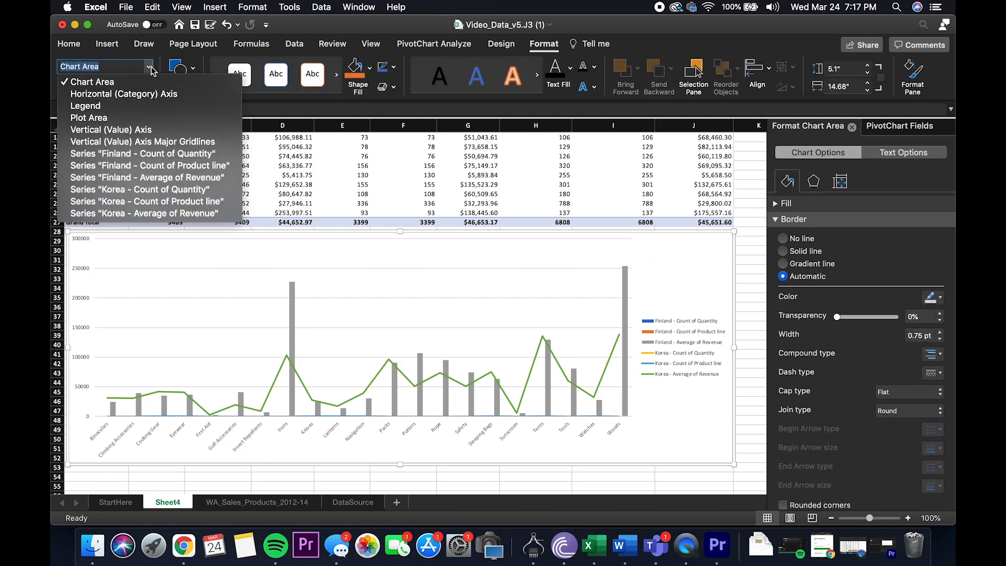
pyautogui.click(193, 190)
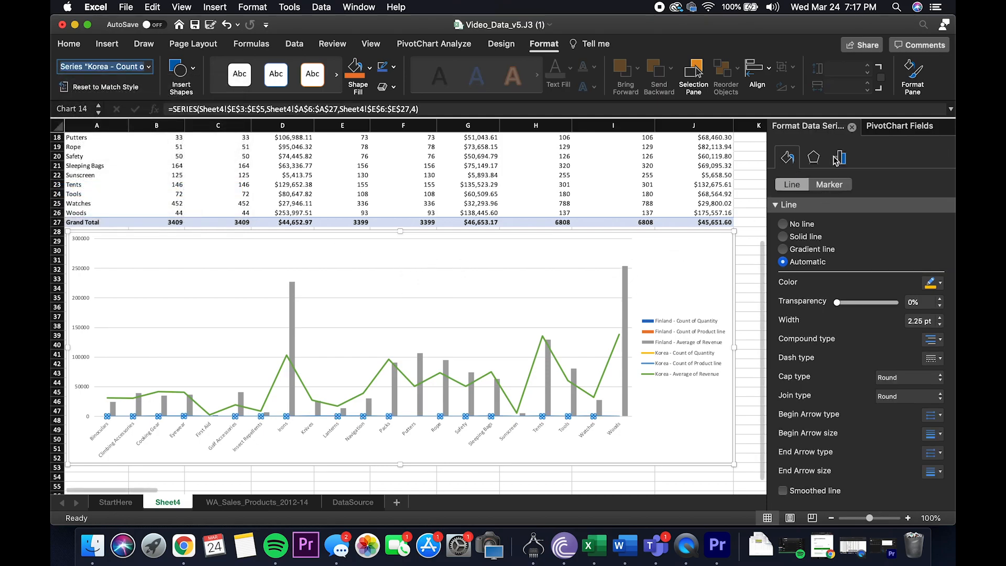
pyautogui.click(840, 157)
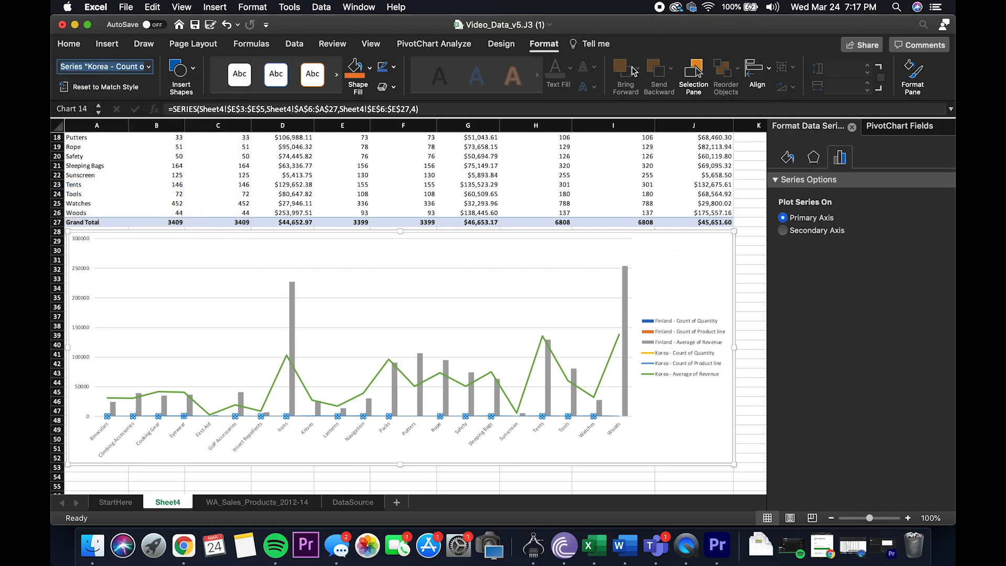
pyautogui.click(502, 44)
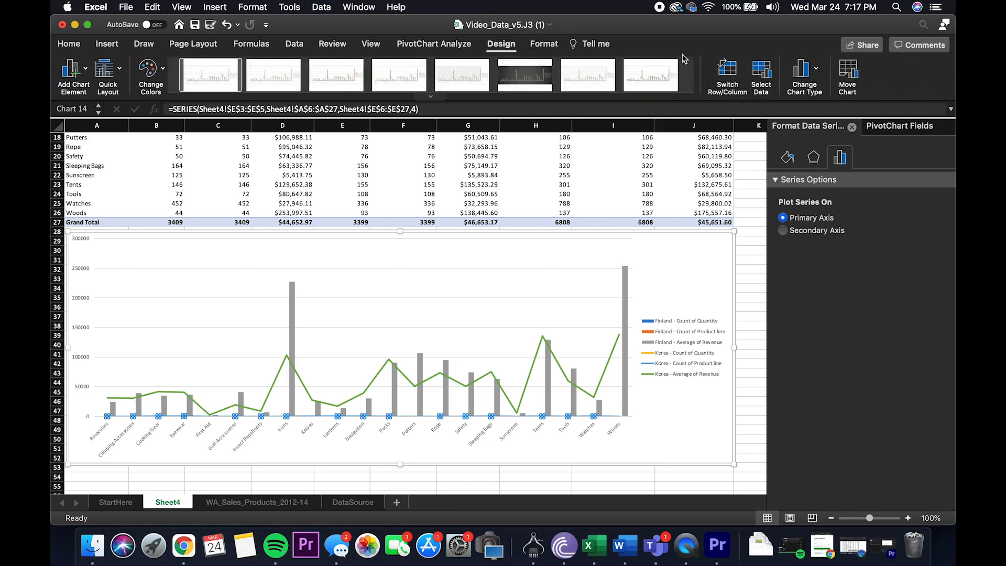
pyautogui.click(804, 72)
pyautogui.moveTo(811, 90)
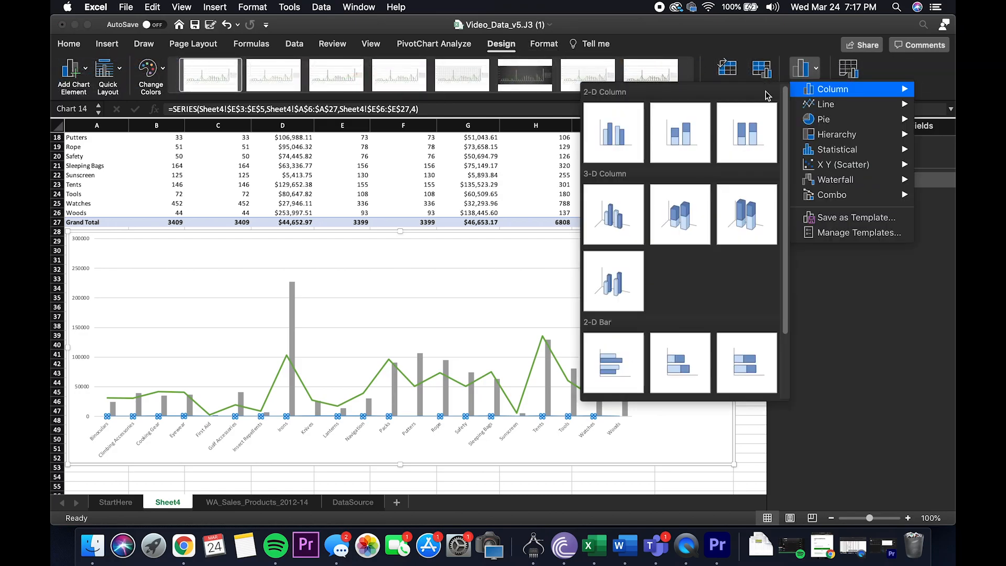
pyautogui.click(631, 140)
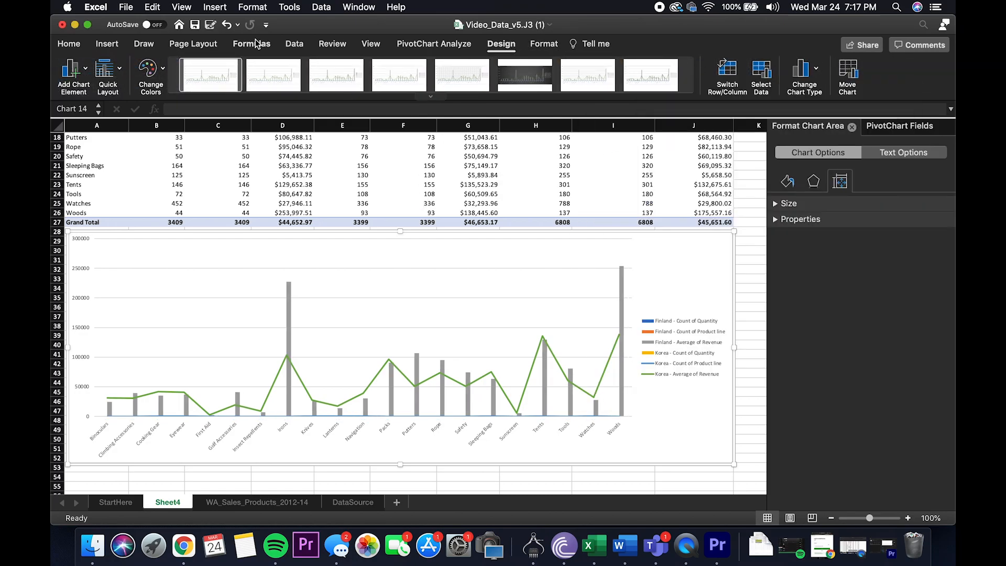
# Step: Change the chart type of the Finland - Count of Product line series to 2-D area
pyautogui.click(538, 49)
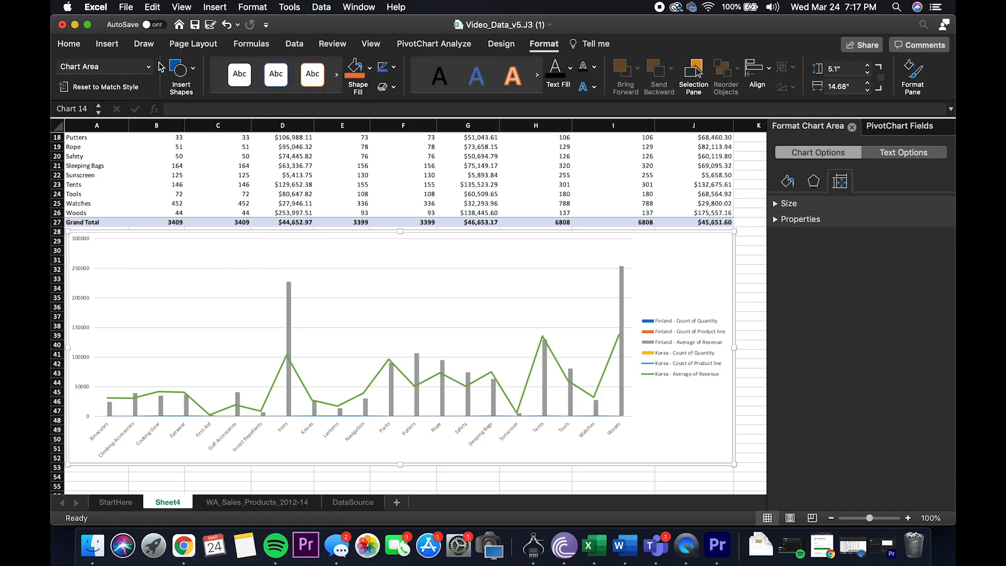
pyautogui.click(150, 66)
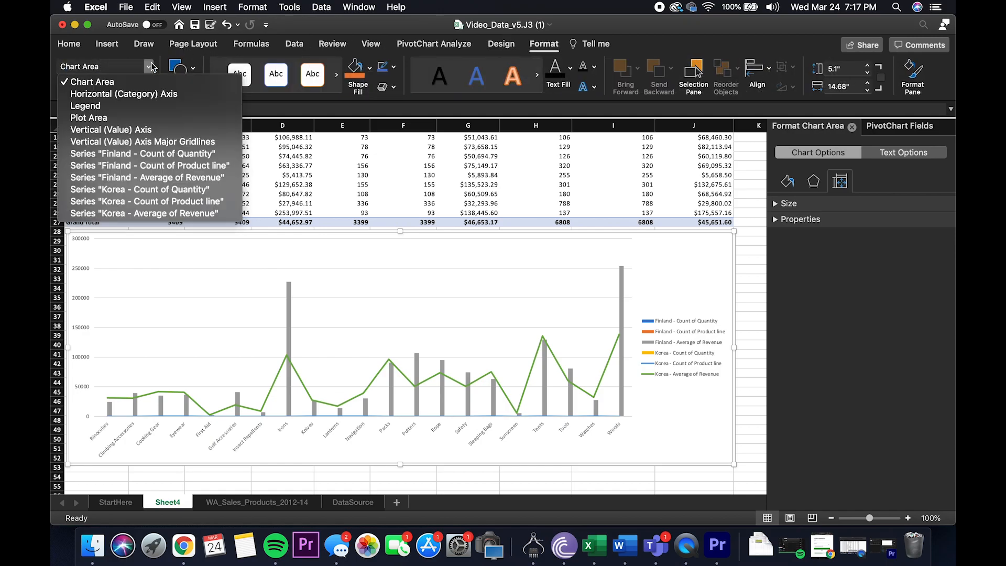
pyautogui.click(177, 166)
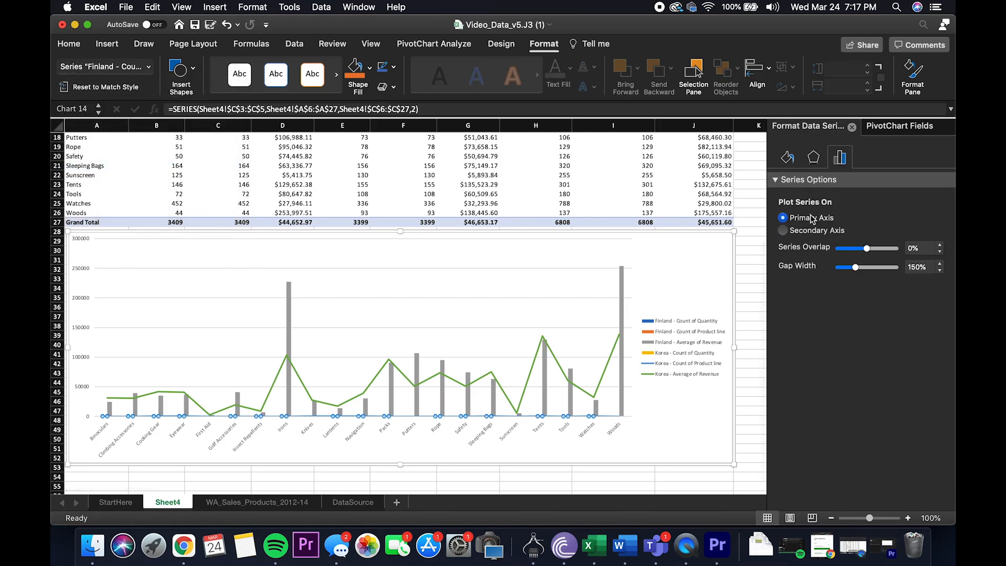
pyautogui.click(513, 47)
pyautogui.click(803, 68)
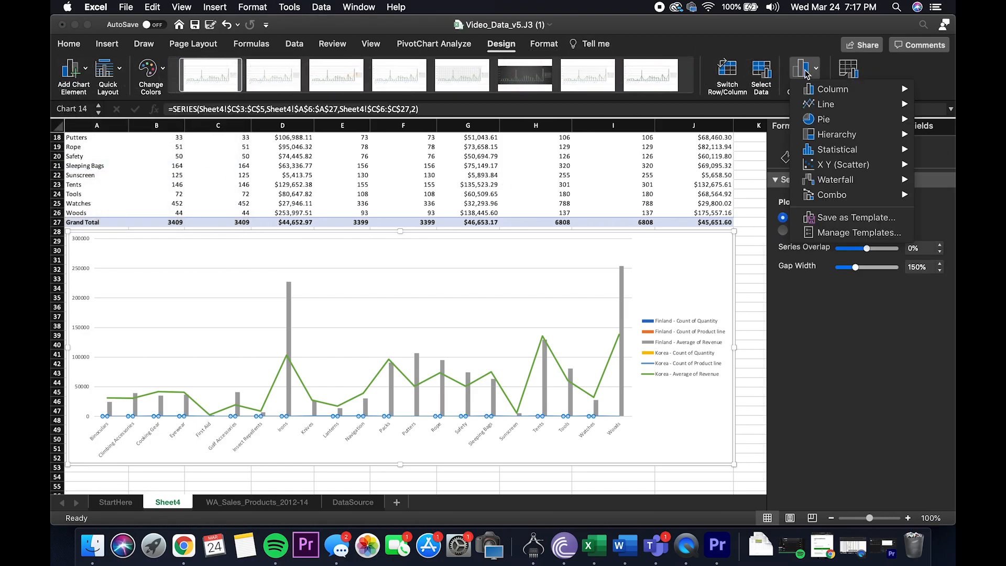
pyautogui.moveTo(825, 105)
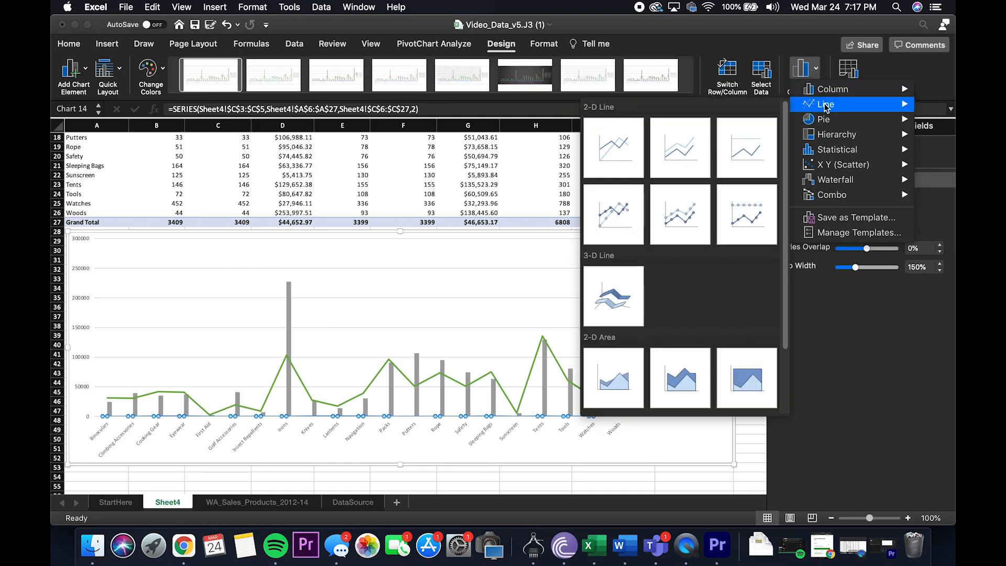
pyautogui.click(628, 374)
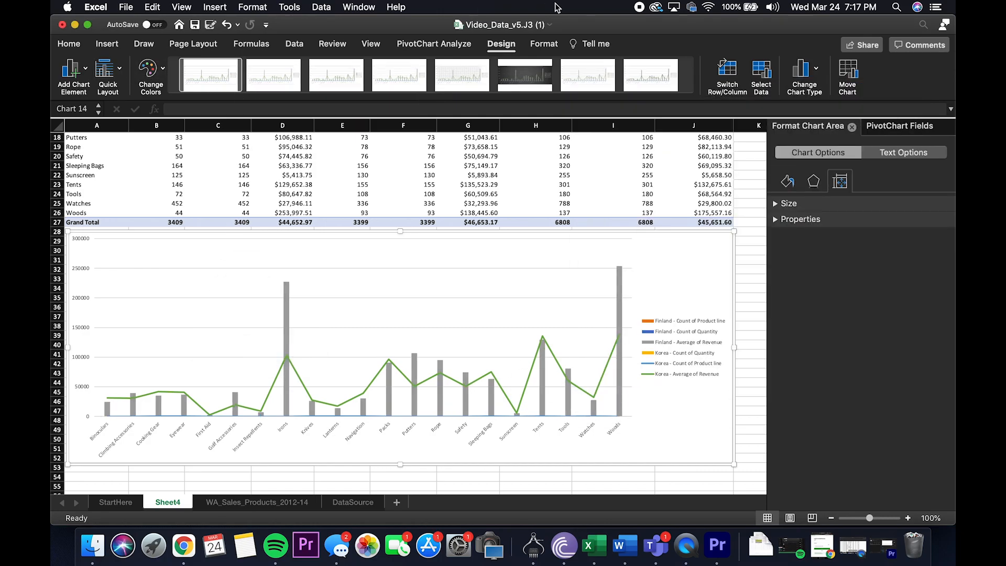
# Step: Change the chart type of the Korea - Count of Product line series to 2-D area
pyautogui.click(541, 50)
pyautogui.click(149, 66)
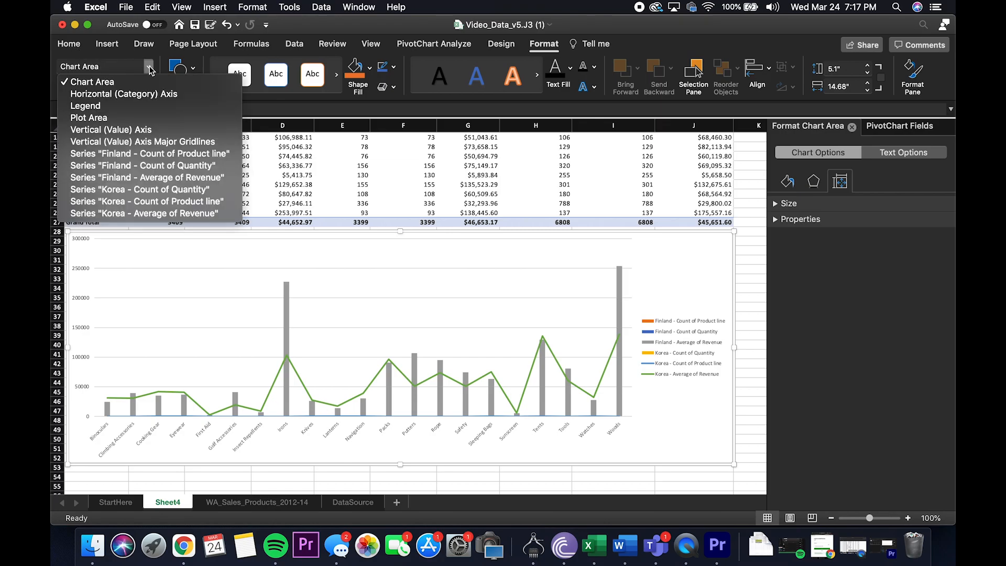
pyautogui.click(155, 201)
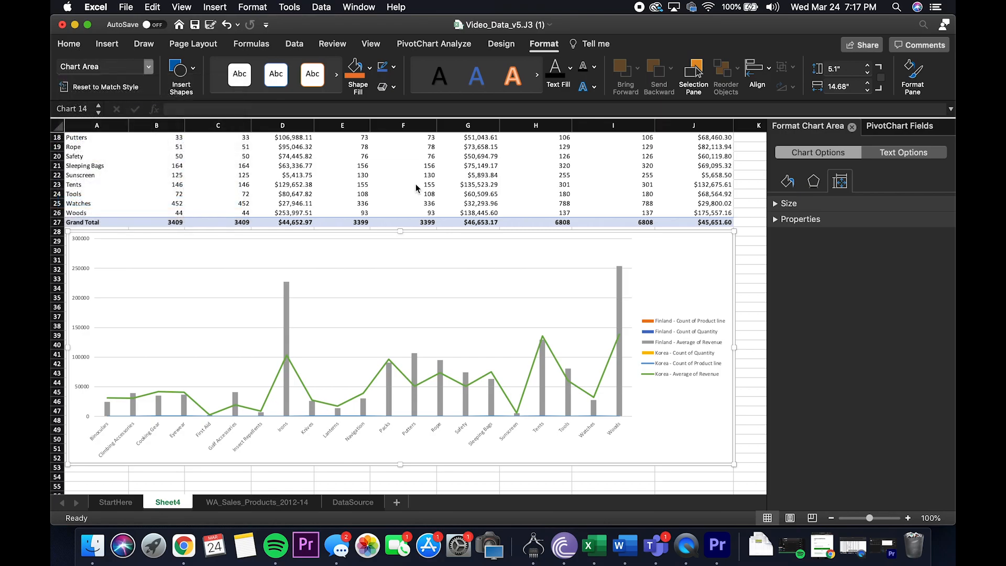
pyautogui.click(501, 44)
pyautogui.click(819, 76)
pyautogui.moveTo(827, 104)
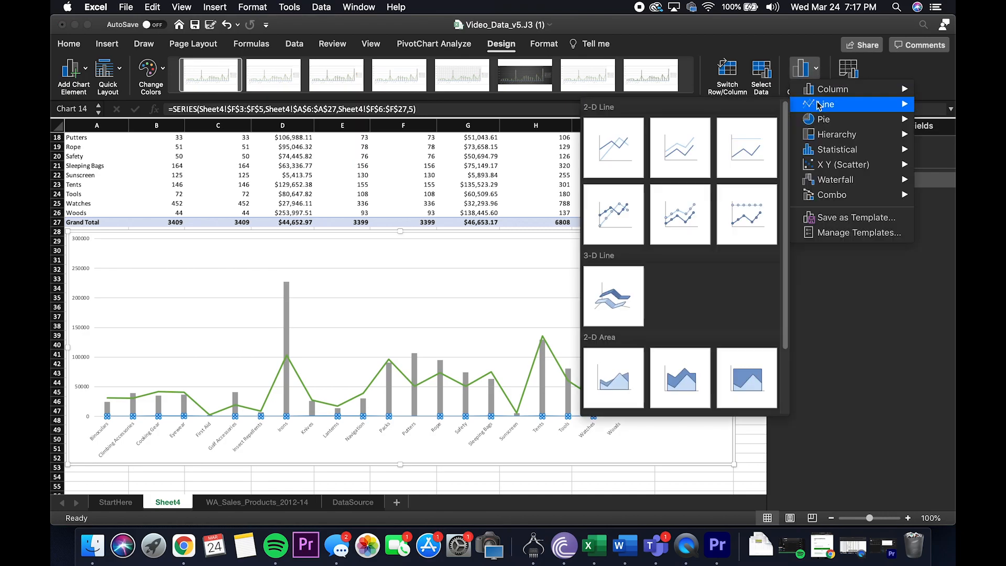
pyautogui.click(619, 364)
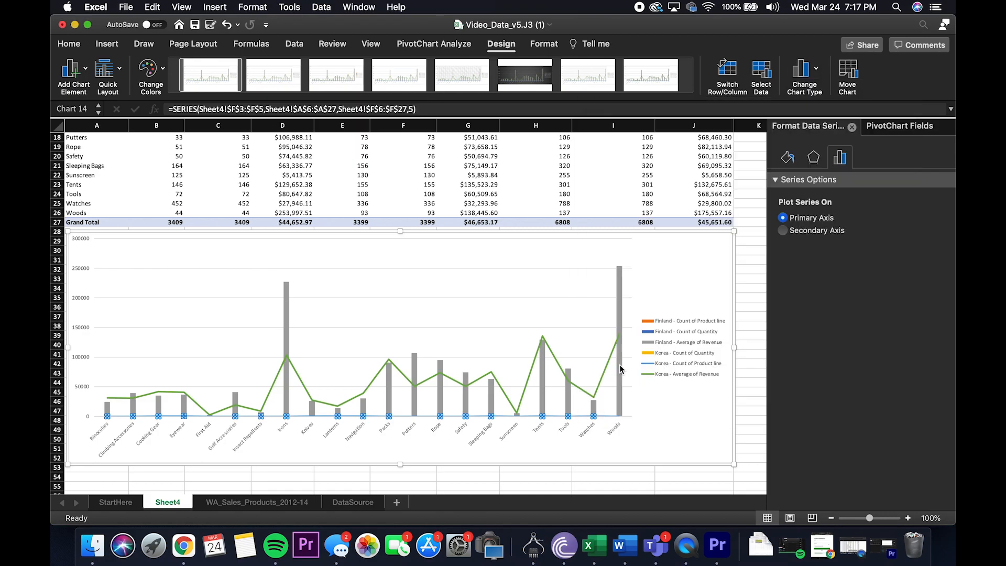
# Step: Plot the Finland - Average of Revenue series on the secondary axis and change its chart type to 2-D line with markers
pyautogui.click(542, 44)
pyautogui.click(148, 67)
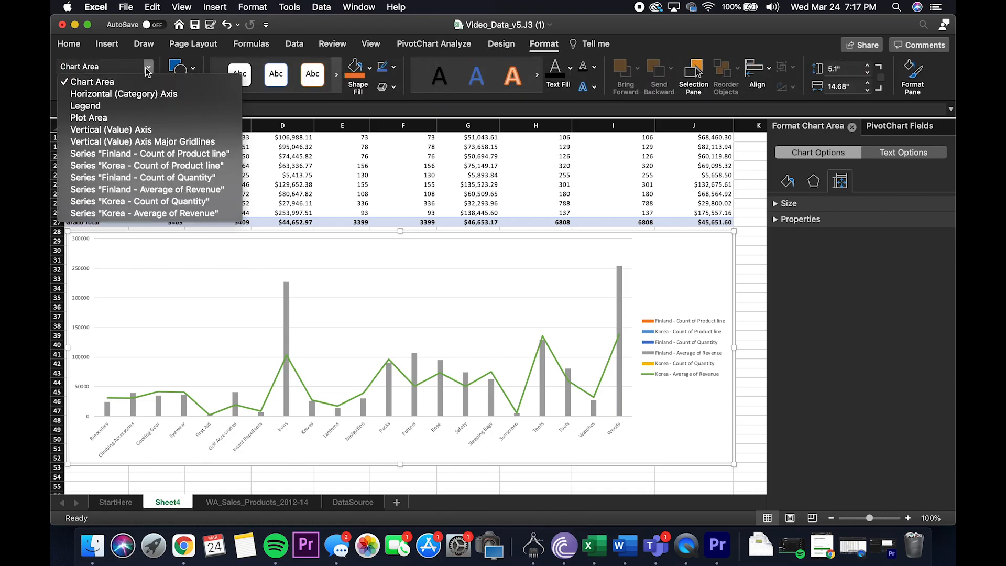
pyautogui.click(163, 189)
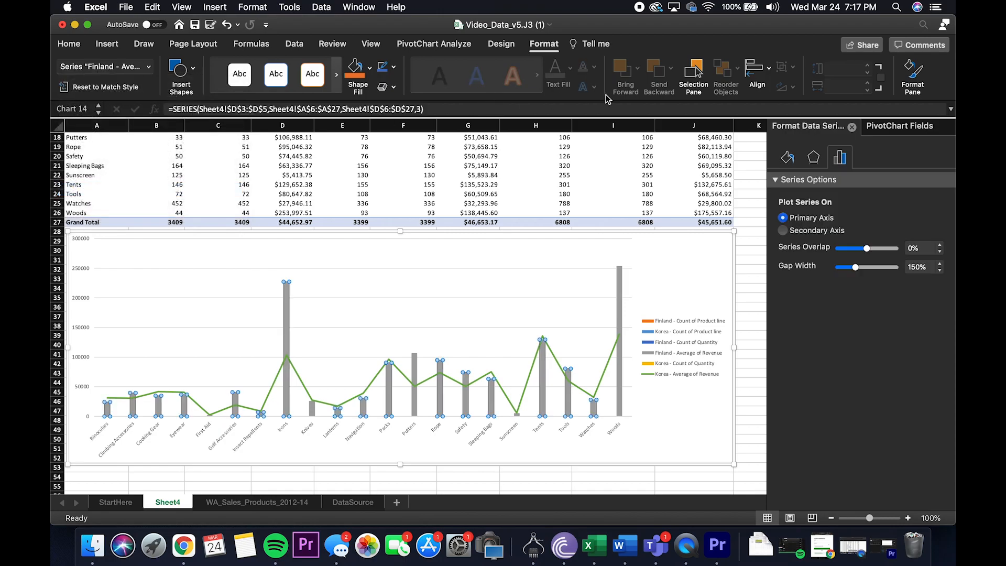
pyautogui.click(783, 232)
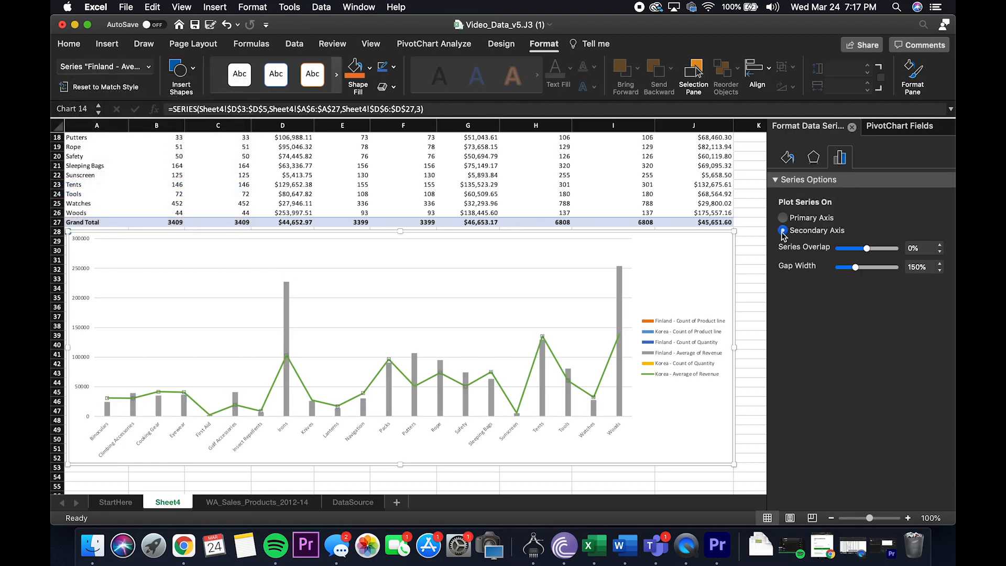
pyautogui.click(512, 45)
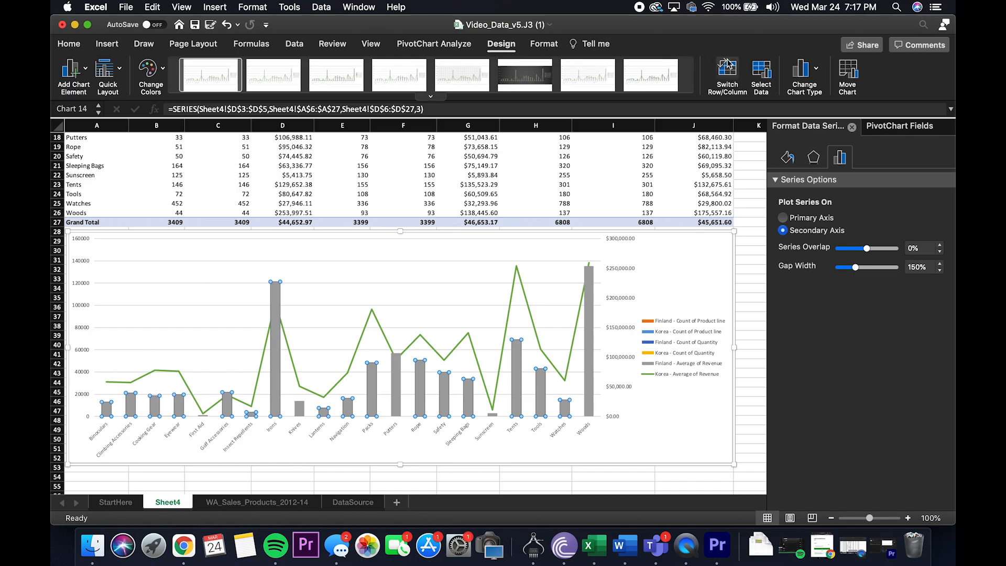
pyautogui.click(811, 72)
pyautogui.moveTo(833, 105)
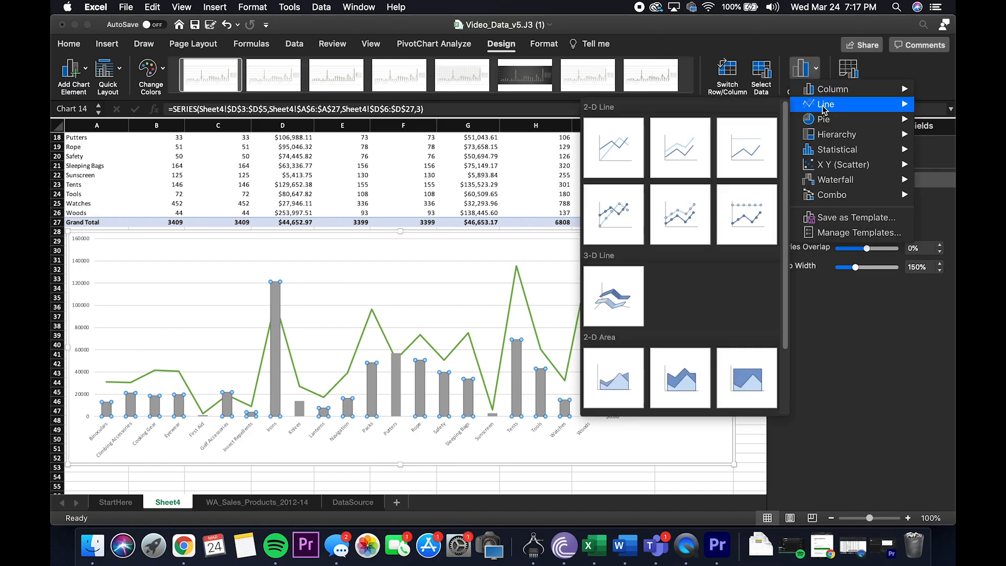
pyautogui.click(628, 219)
# Step: Plot the Korea - Average of Revenue series on the secondary axis and change its chart type to 2-D line with markers
pyautogui.click(545, 43)
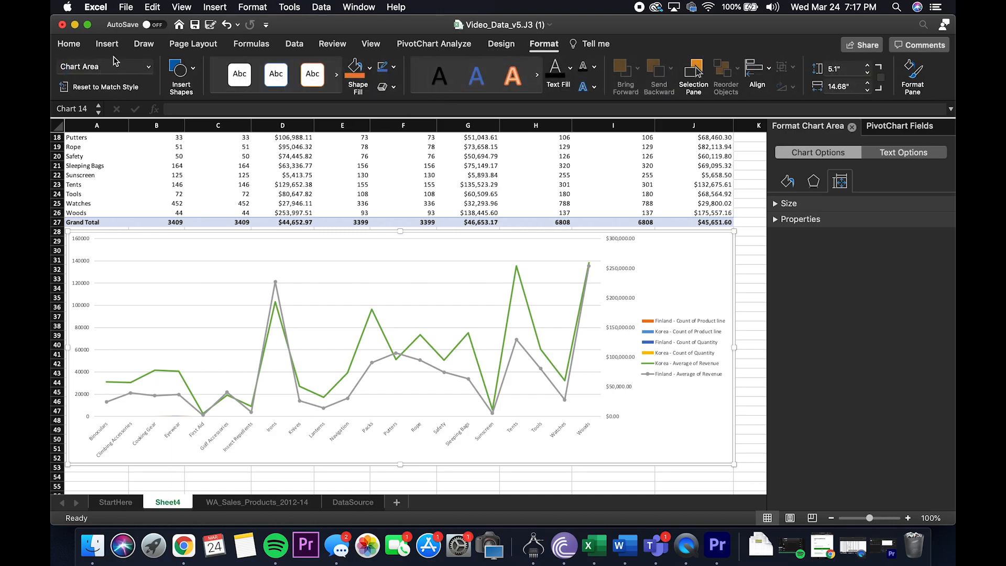
pyautogui.click(145, 66)
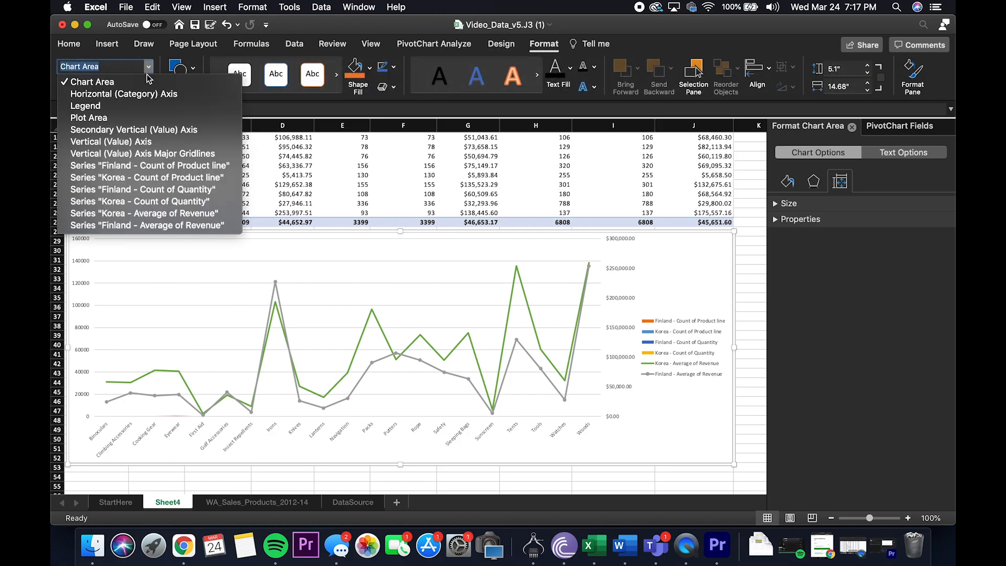
pyautogui.click(163, 225)
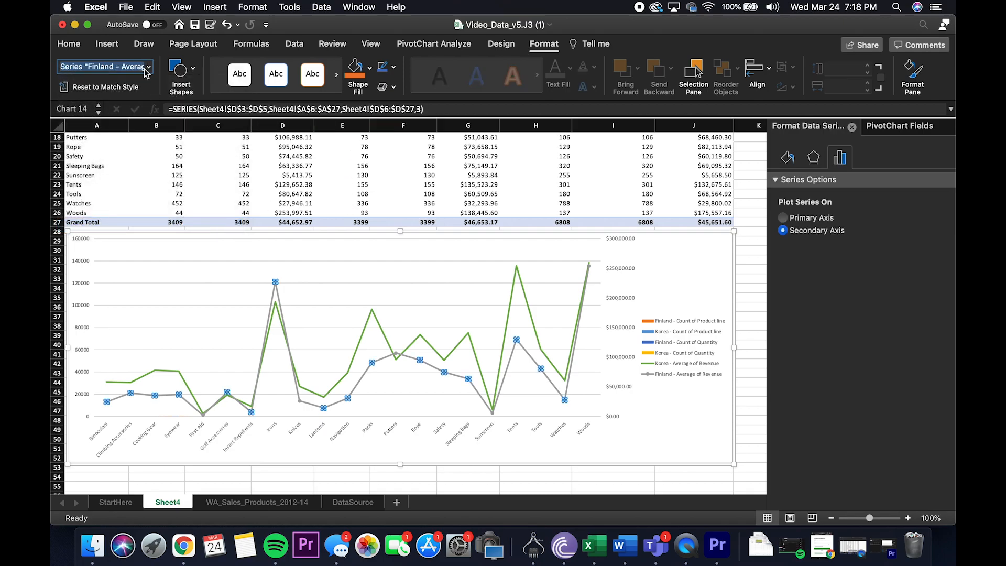
pyautogui.click(144, 67)
pyautogui.click(163, 216)
pyautogui.click(783, 231)
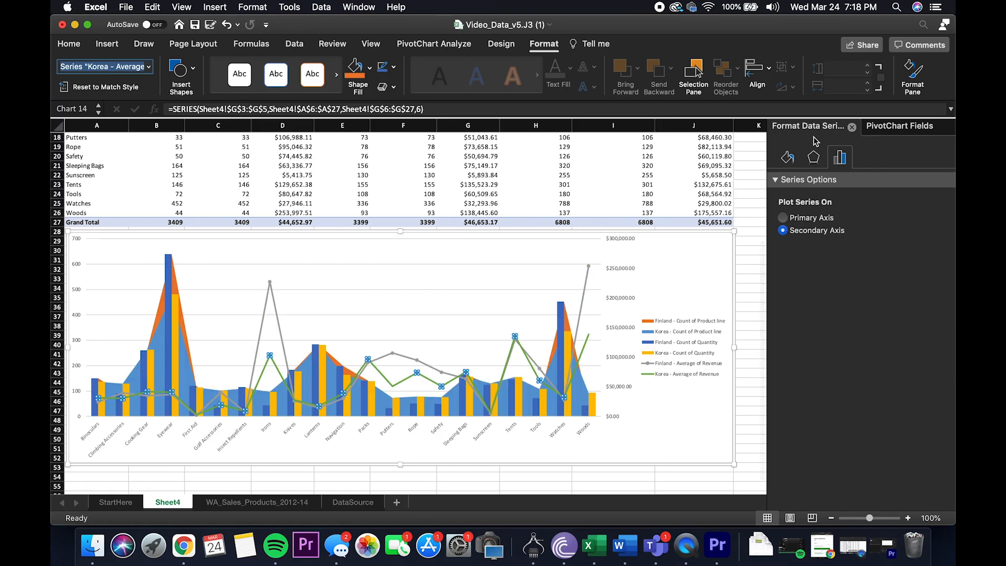
pyautogui.click(501, 44)
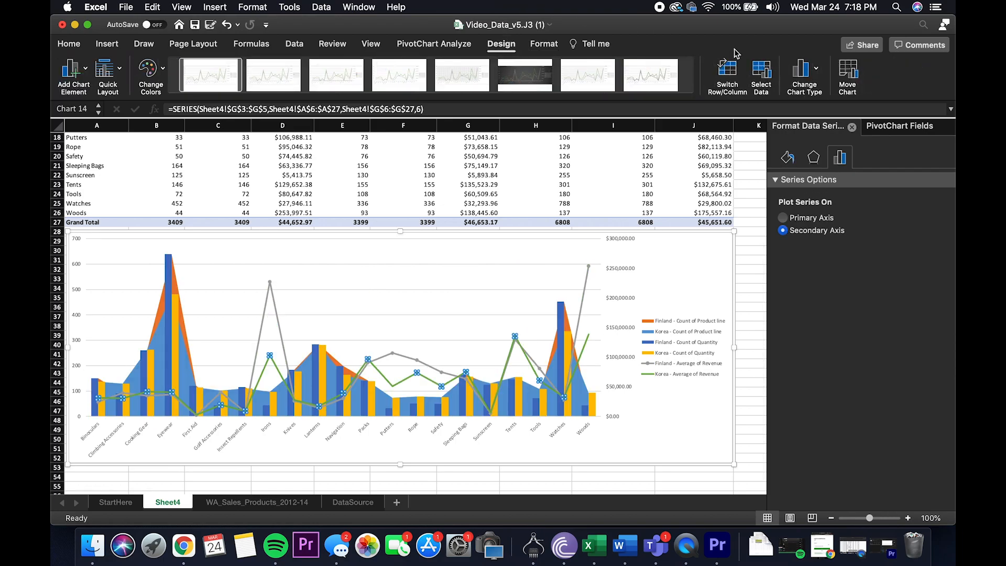
pyautogui.click(815, 70)
pyautogui.moveTo(834, 104)
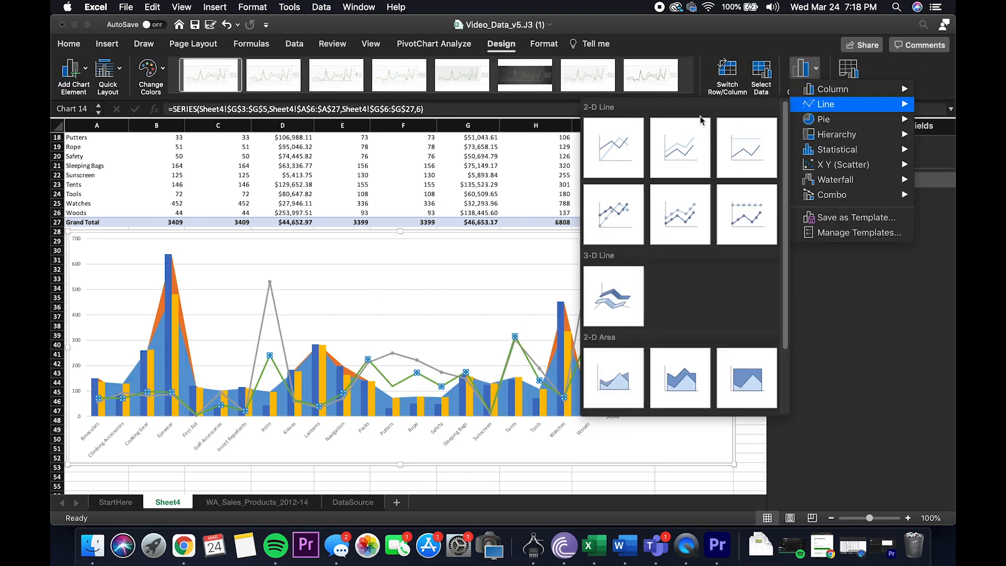
pyautogui.click(627, 213)
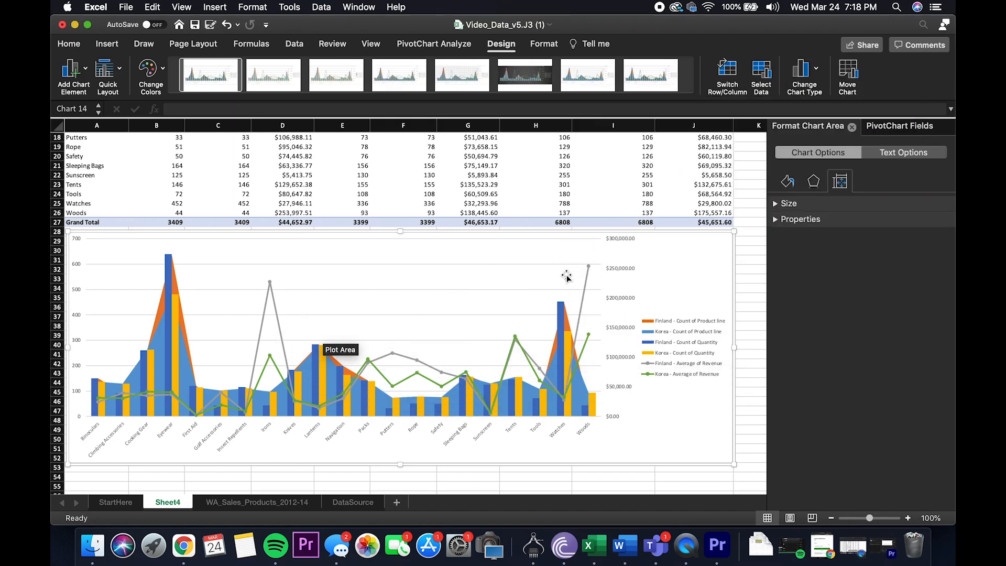